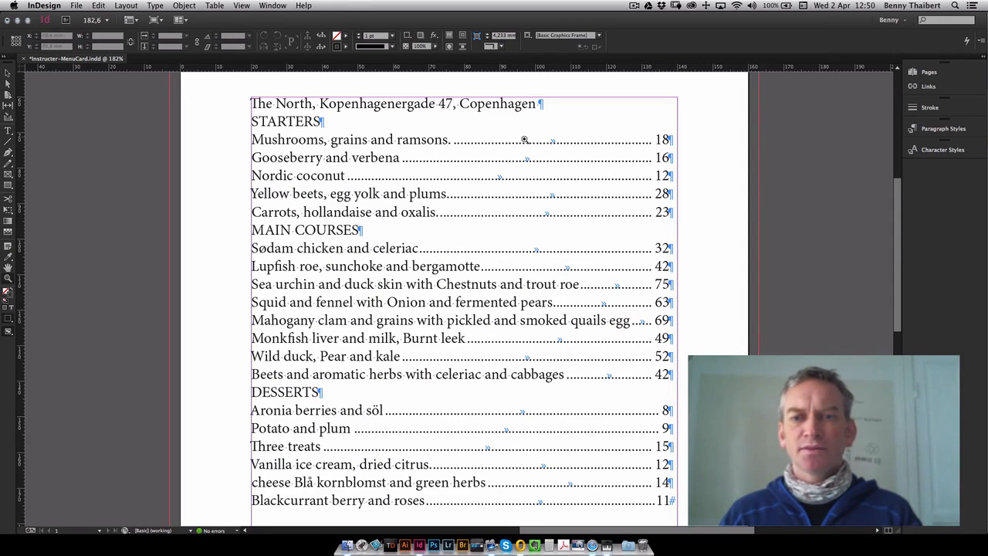
- Hide the non-printing characters in the layout and select the STARTERS heading with the Type tool
left_click(135, 24)
left_click(145, 110)
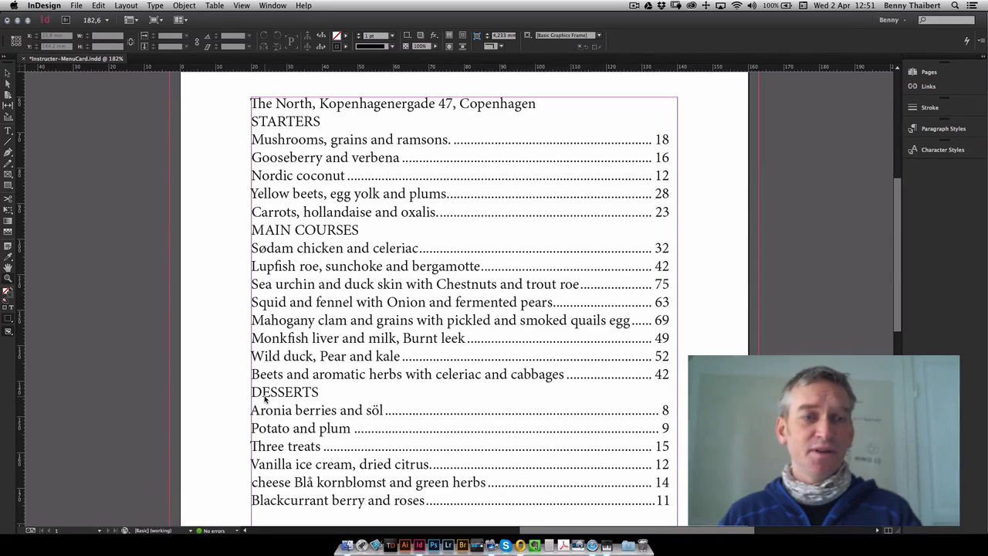
left_click(8, 131)
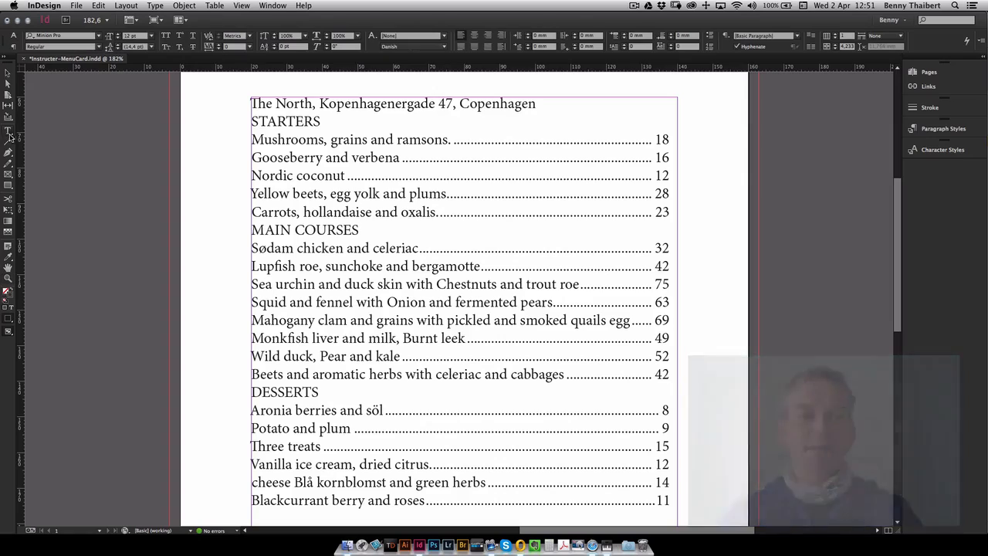
left_click(298, 121)
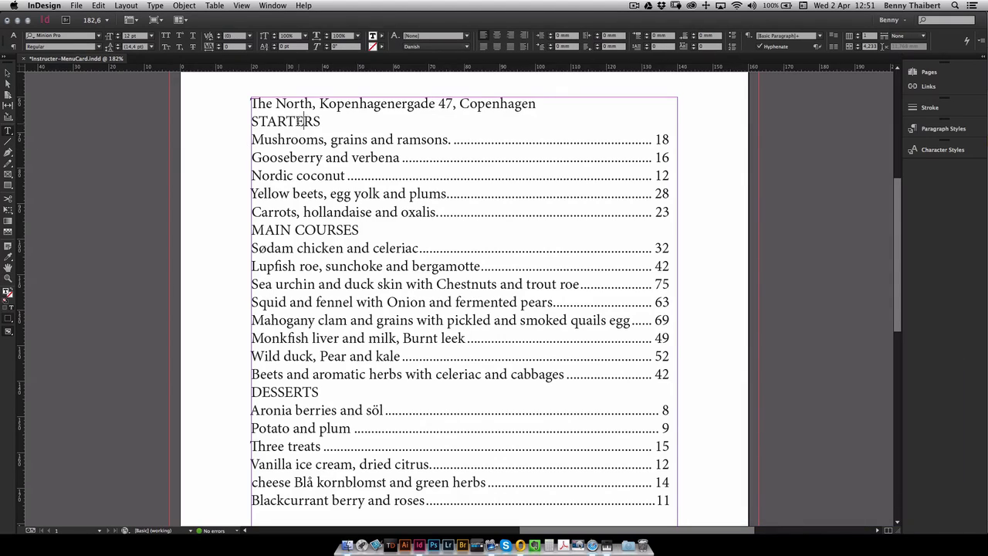
double_click(297, 121)
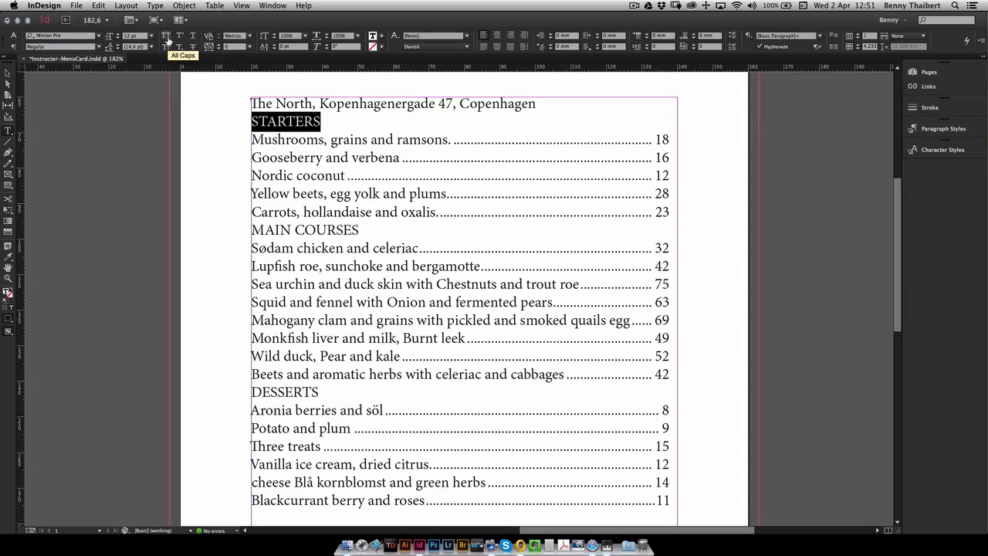
- Try All Caps and Small Caps on the word "North" in the top line, switching each off again
left_click_drag(309, 102, 276, 102)
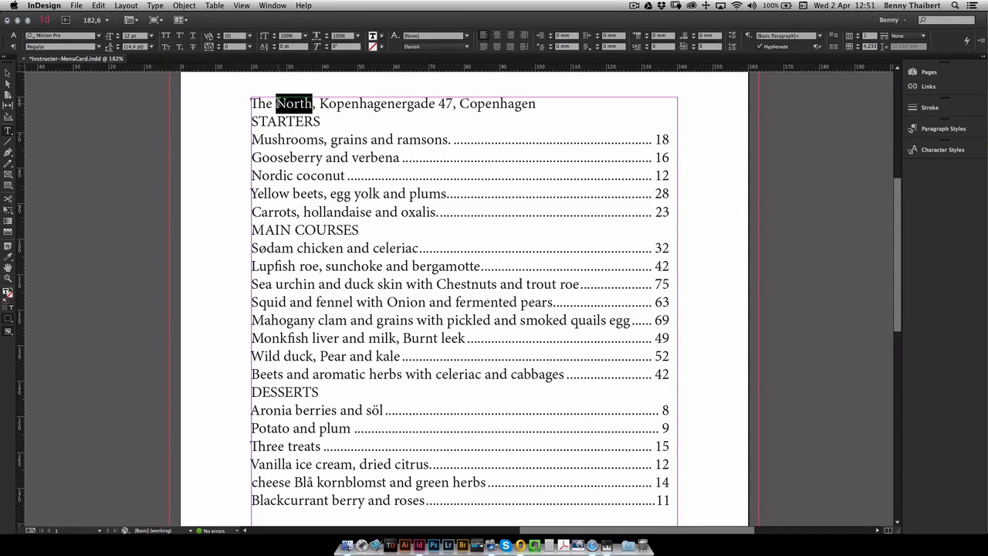
left_click(167, 38)
left_click(167, 38)
left_click(165, 48)
left_click(167, 48)
- Select the STARTERS heading and change its case to Title Case
left_click(304, 121)
left_click_drag(322, 121, 246, 121)
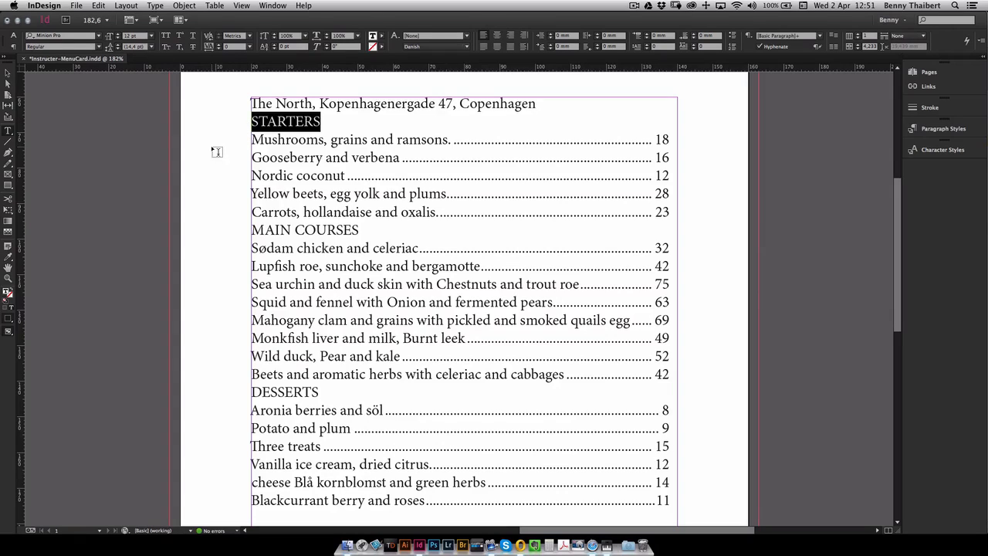
left_click(156, 6)
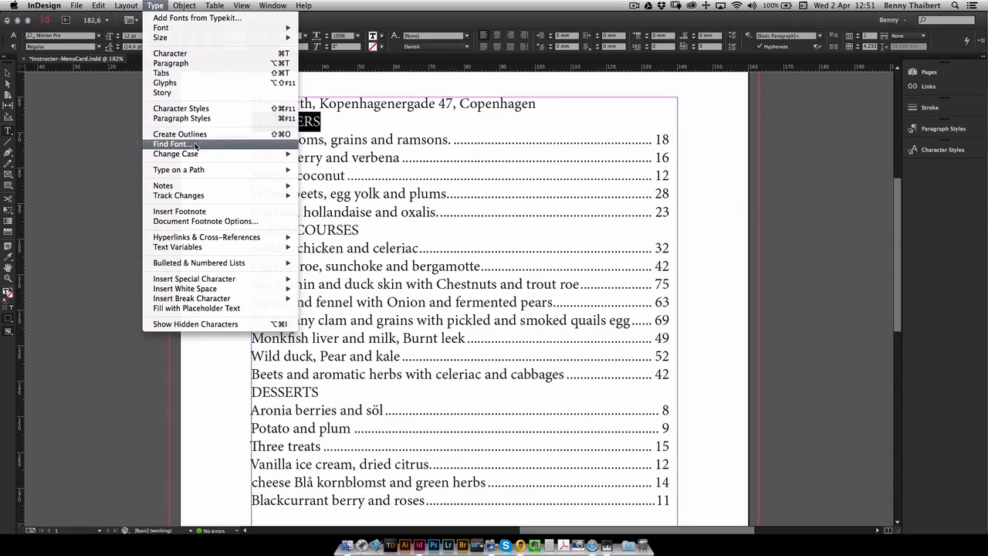
mouse_move(201, 157)
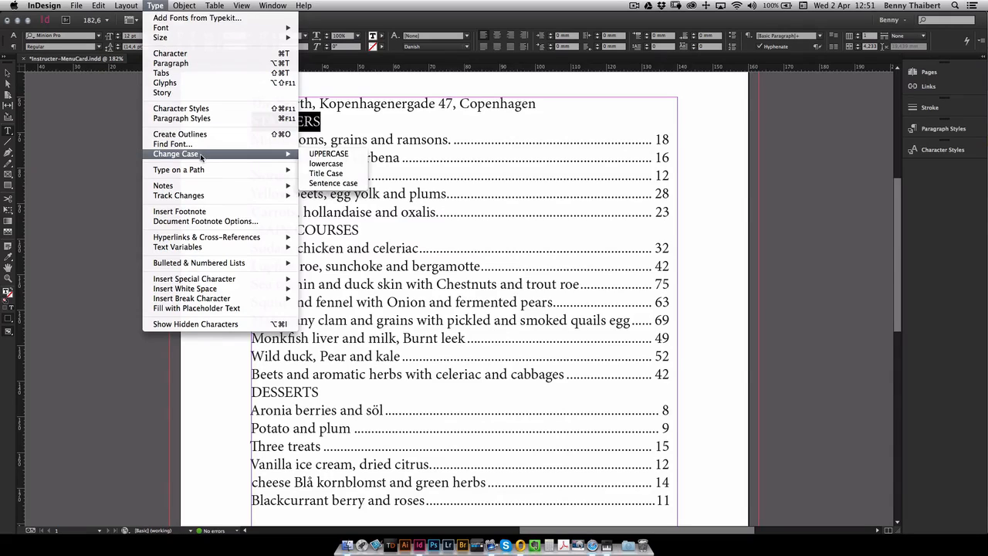
left_click(326, 175)
- Change the case of the MAIN COURSES and DESSERTS headings to Title Case
left_click_drag(359, 230, 241, 229)
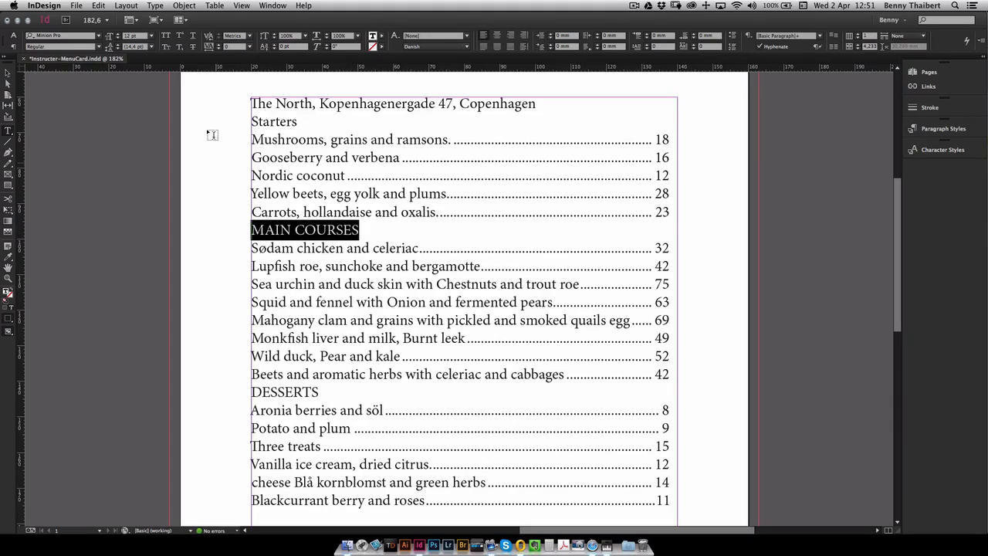
left_click(158, 6)
mouse_move(193, 154)
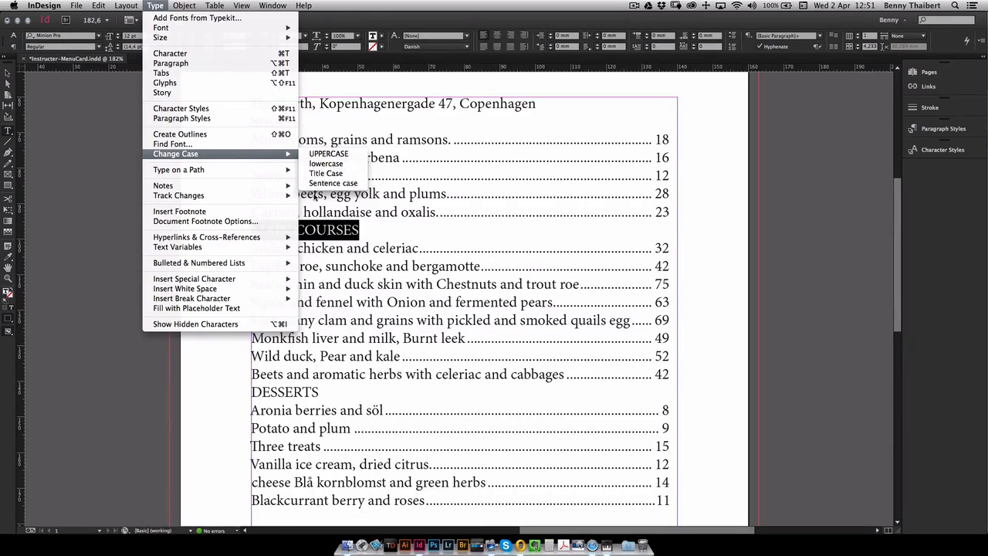
left_click(326, 173)
double_click(316, 392)
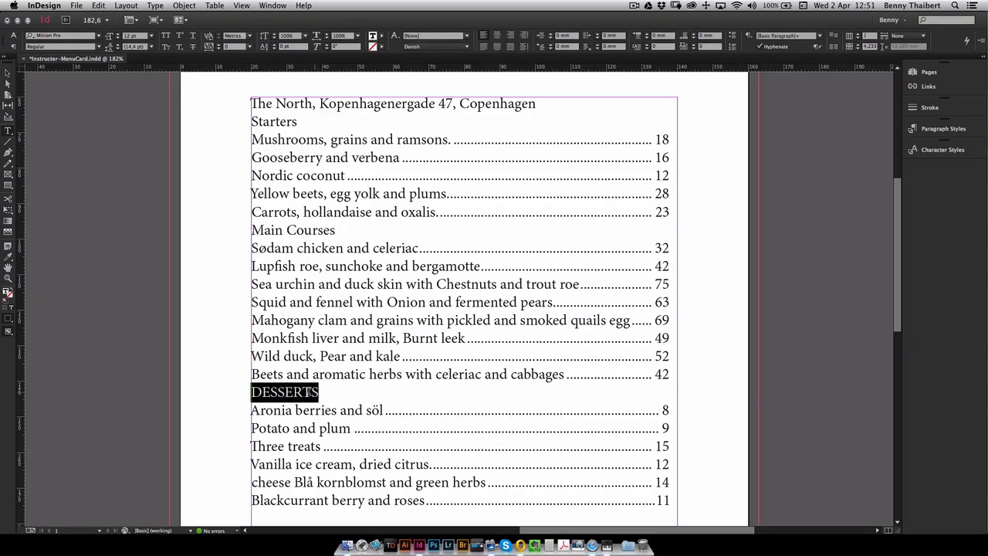
left_click(155, 6)
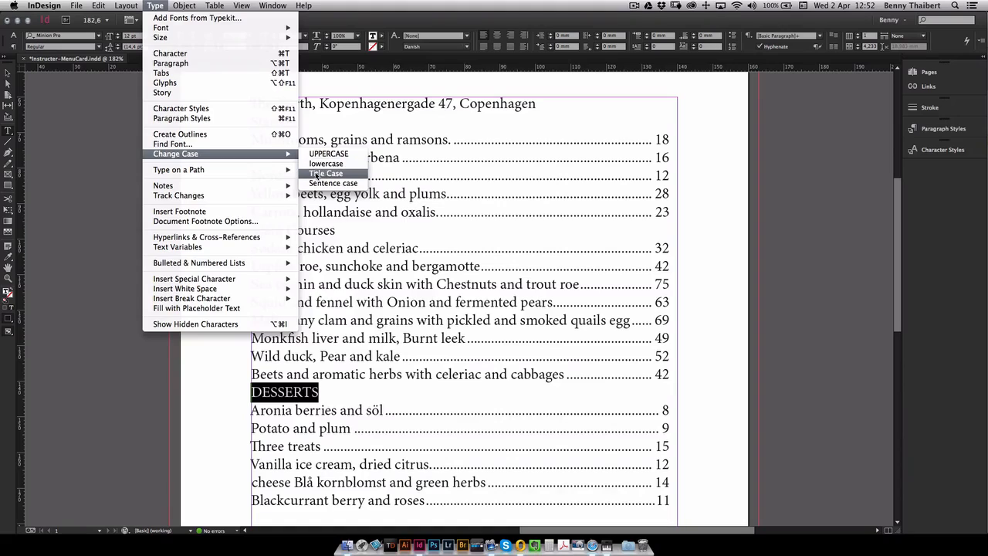
left_click(316, 174)
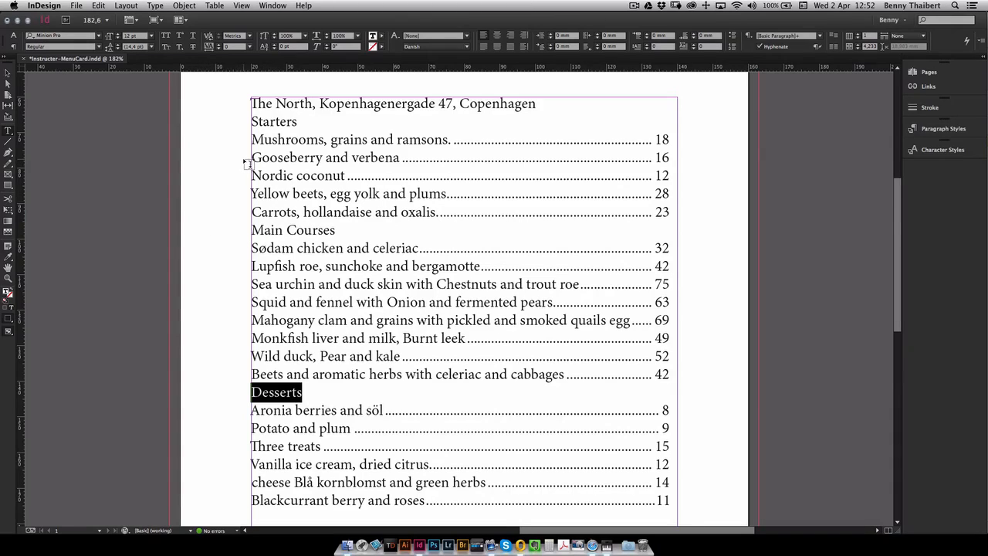
- Try All Caps on the Starters heading, check its overrides in the Basic Paragraph style, and clear them
left_click(937, 131)
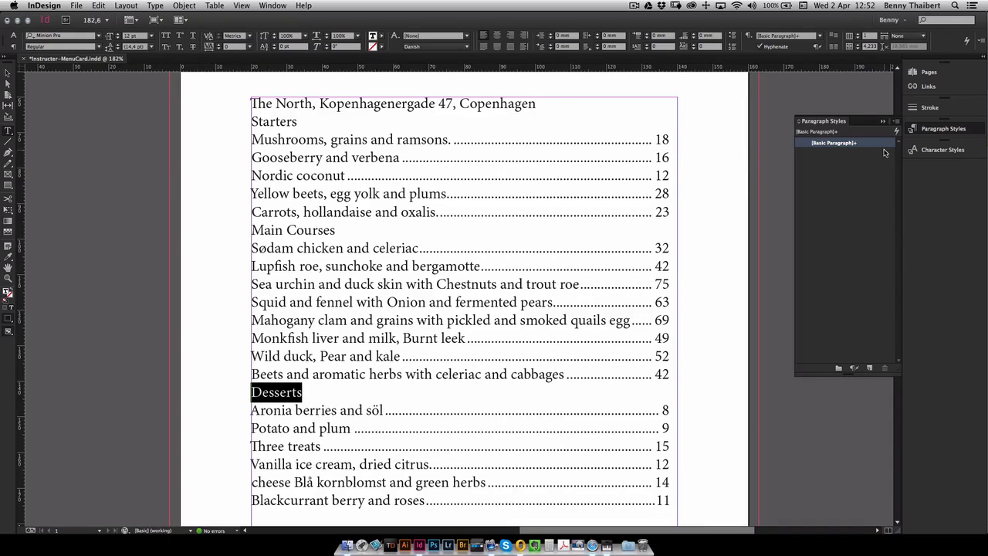
double_click(290, 122)
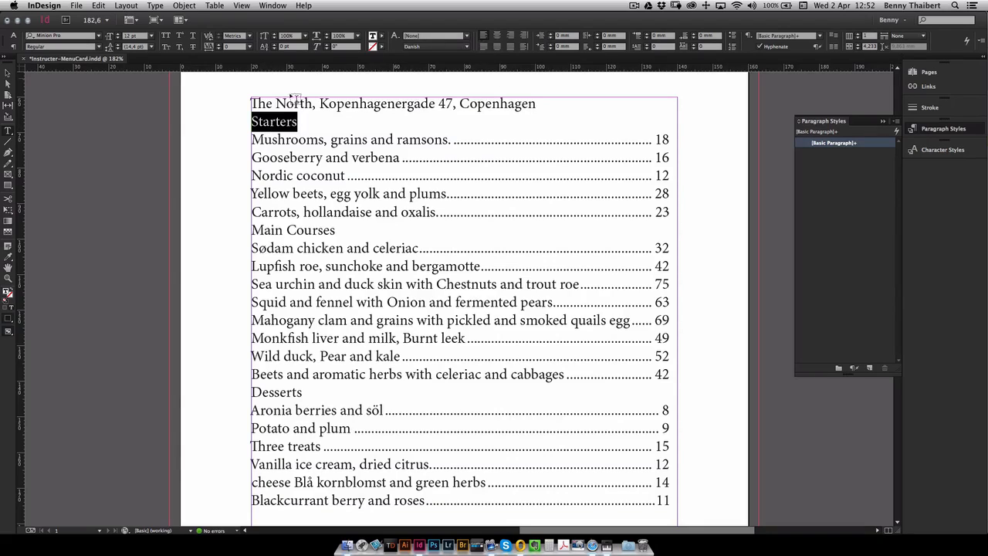
left_click(166, 37)
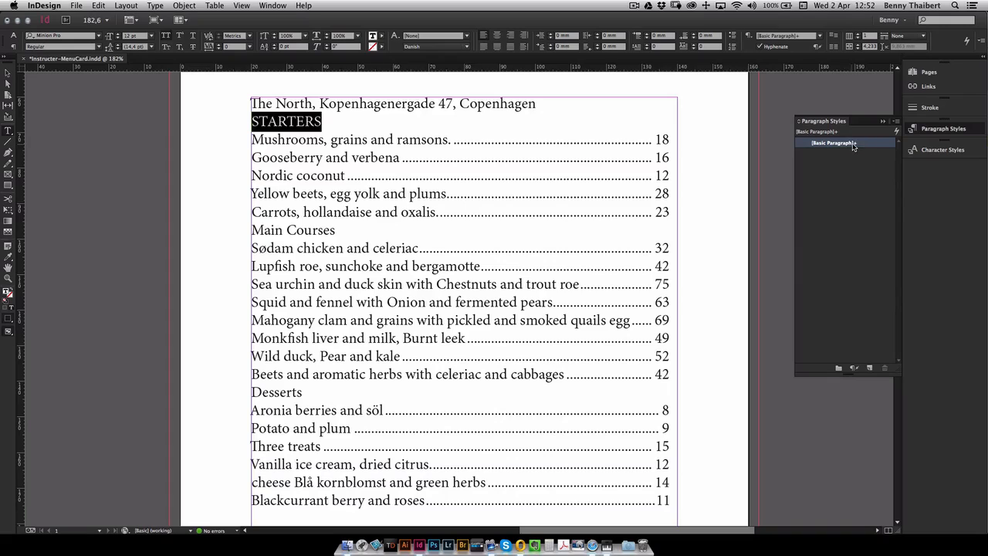
mouse_move(857, 147)
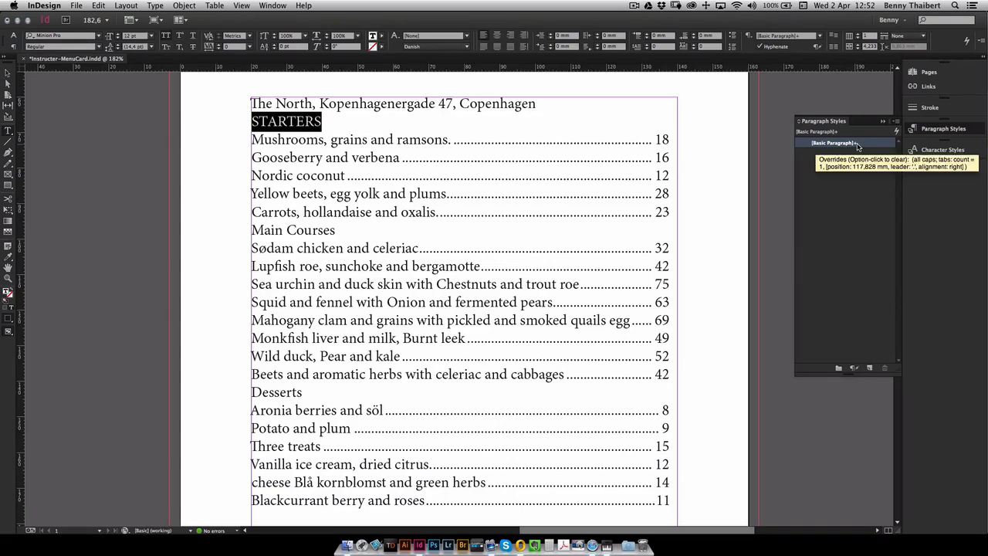
left_click(855, 368)
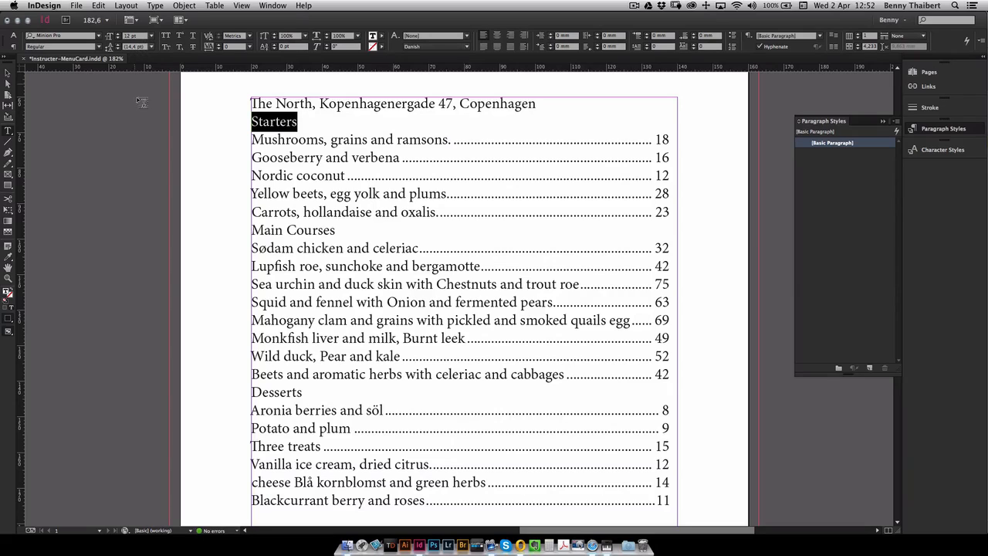
- Turn off the favourites filter in the font list and set the Starters heading to Myriad Pro Bold Condensed
left_click(290, 145)
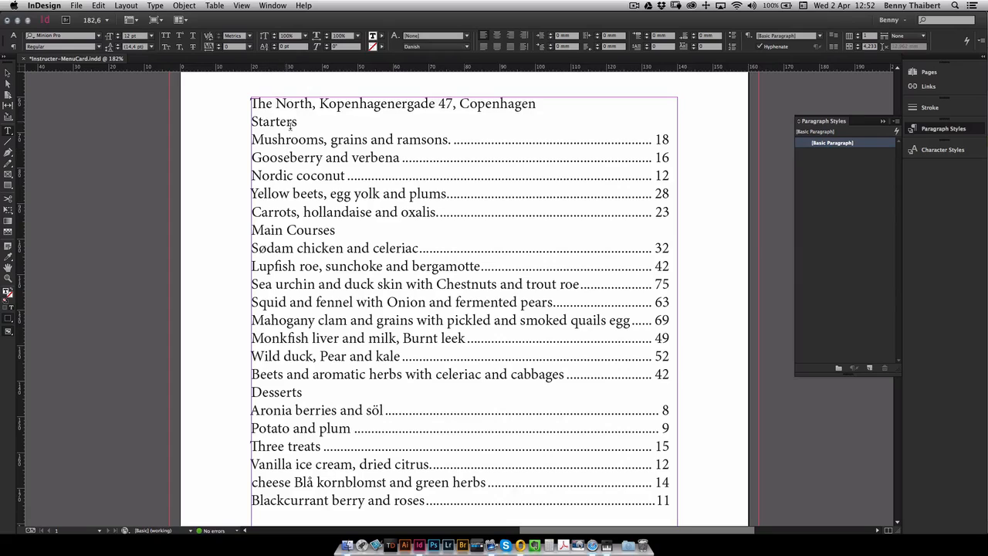
double_click(261, 121)
left_click(99, 36)
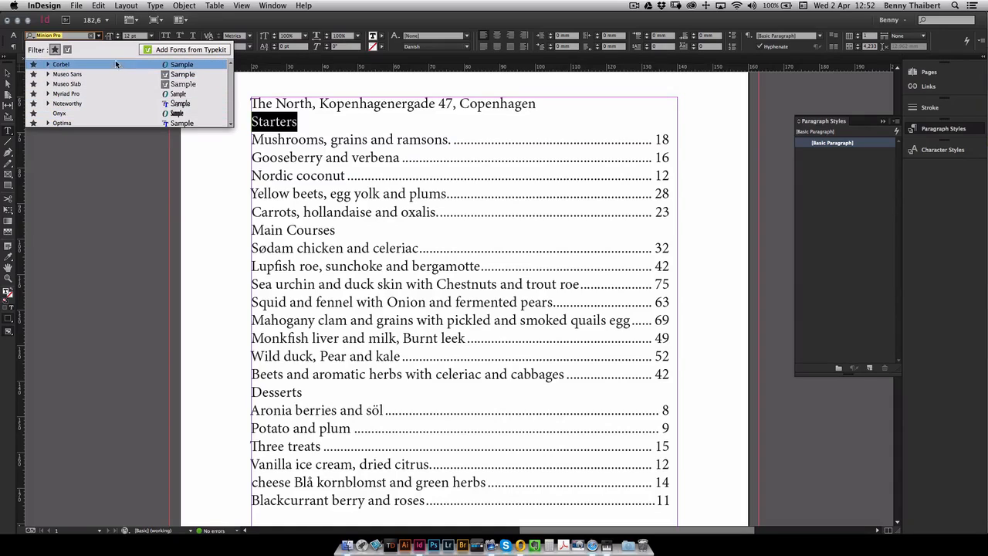
left_click(55, 49)
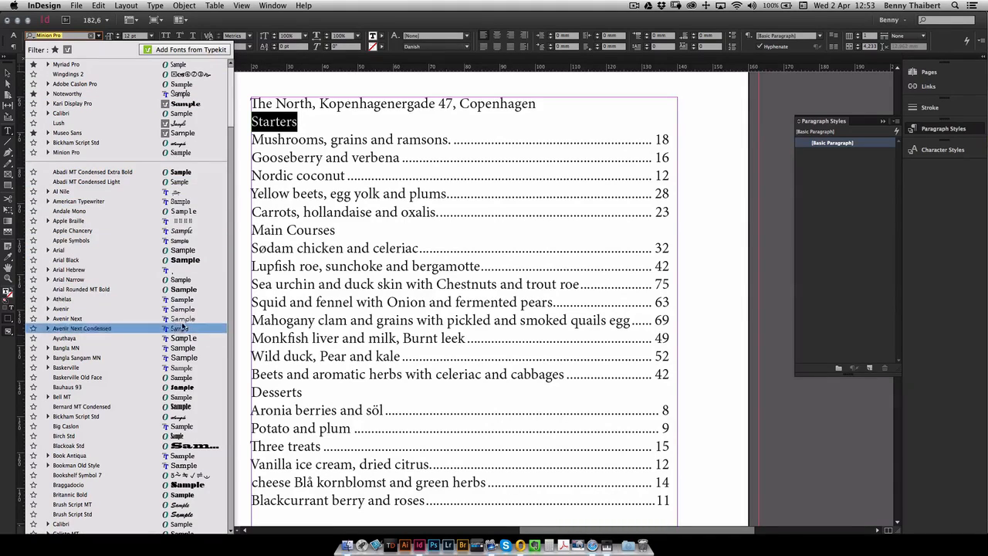
left_click(47, 250)
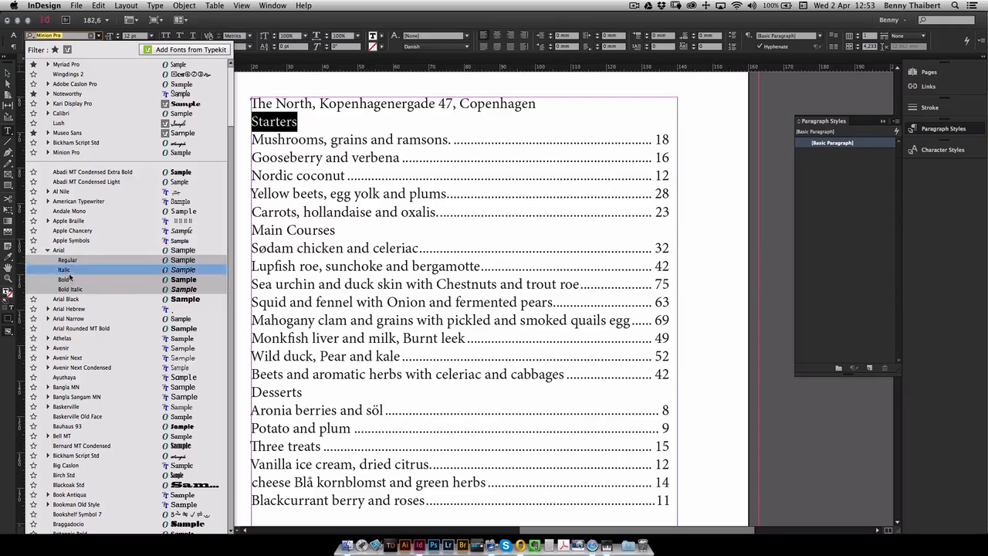
left_click(47, 250)
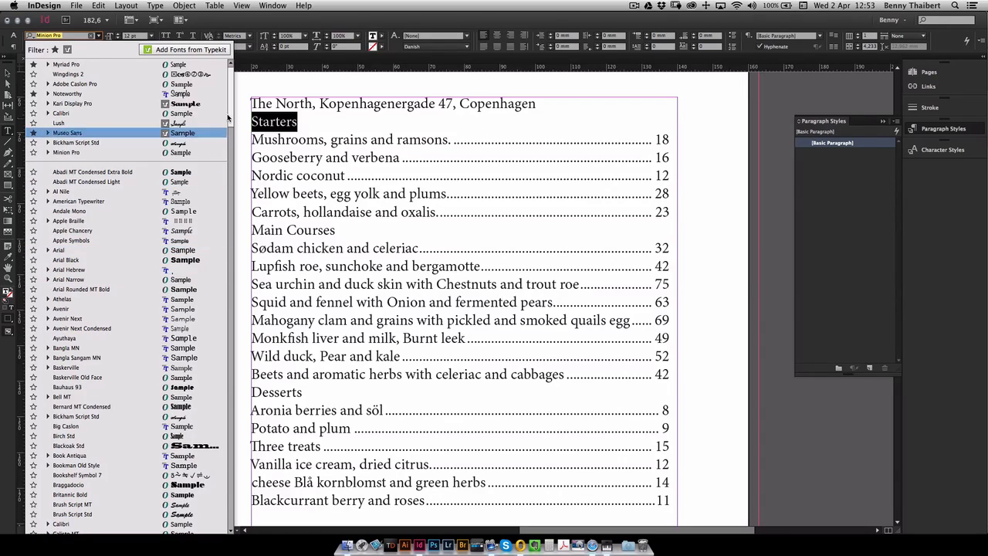
left_click_drag(234, 132, 231, 261)
scroll(230, 260, "down", 2)
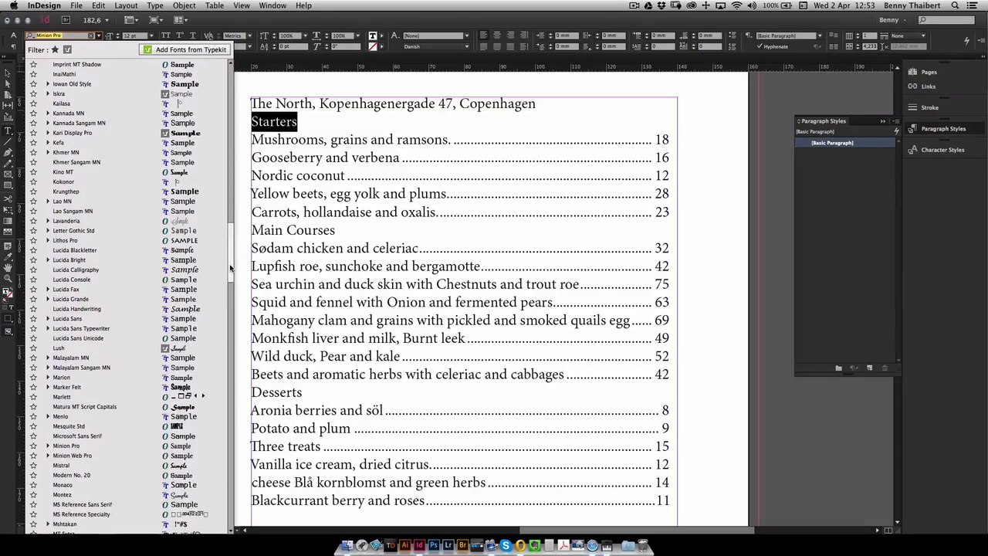
scroll(227, 250, "down", 10)
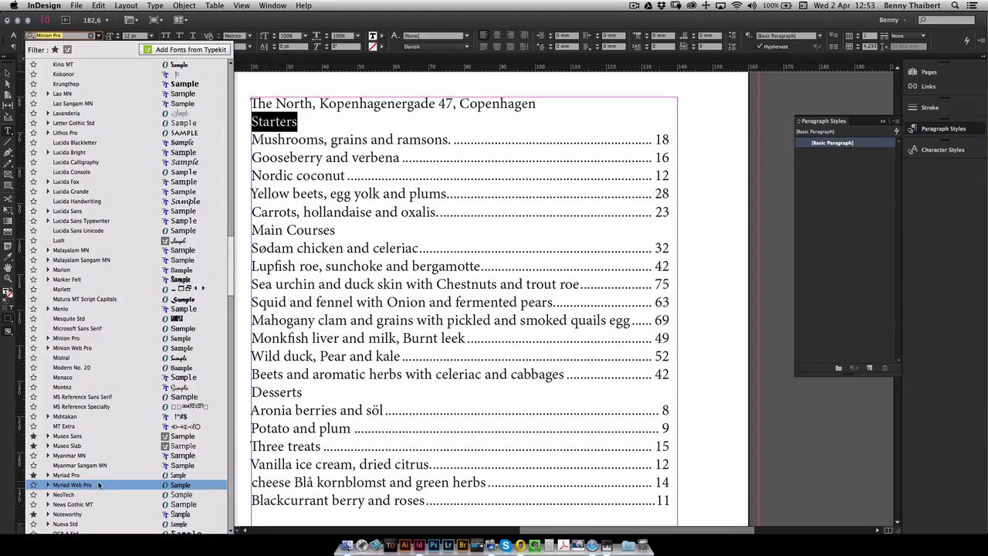
left_click(48, 476)
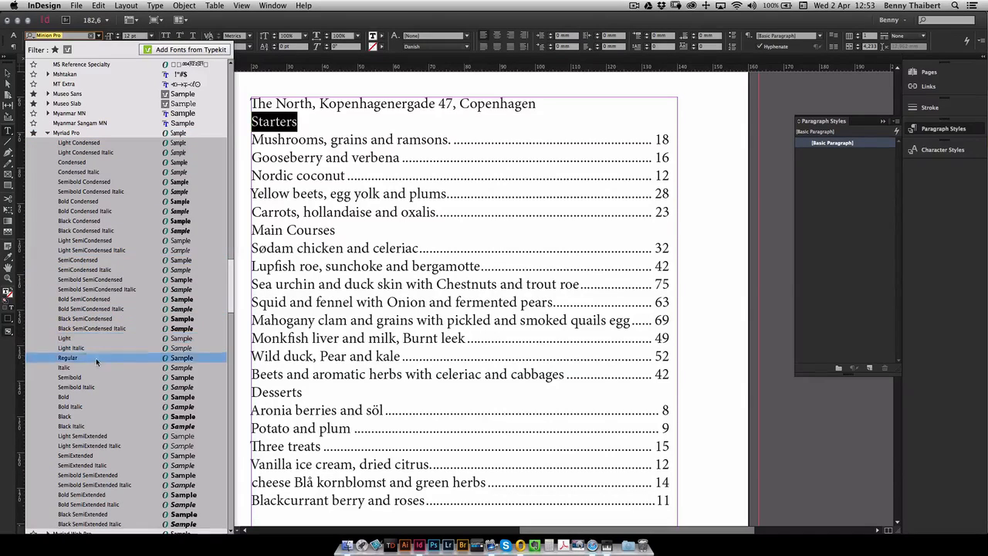
left_click(81, 201)
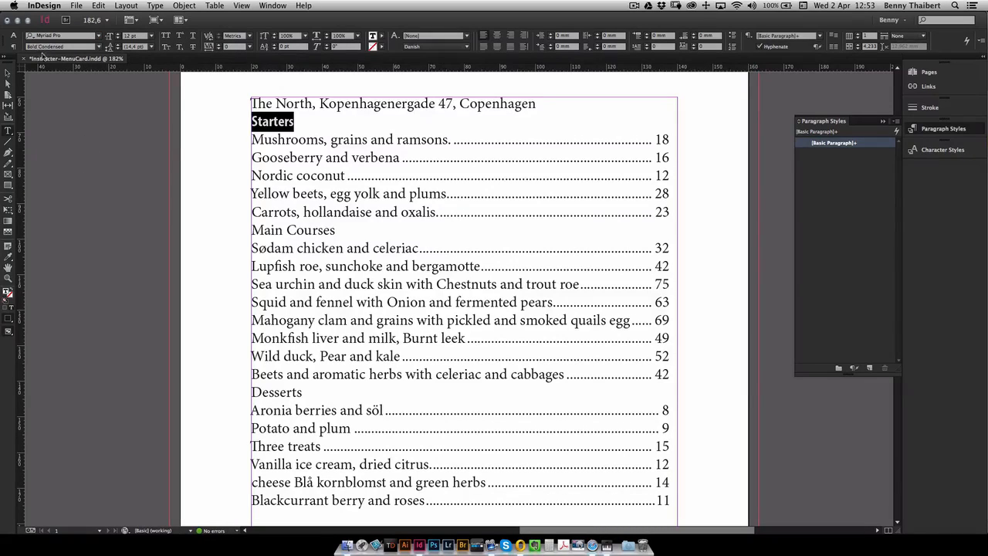
- Change the Starters heading to the Light font style and increase its font size to 14 pt
left_click(100, 47)
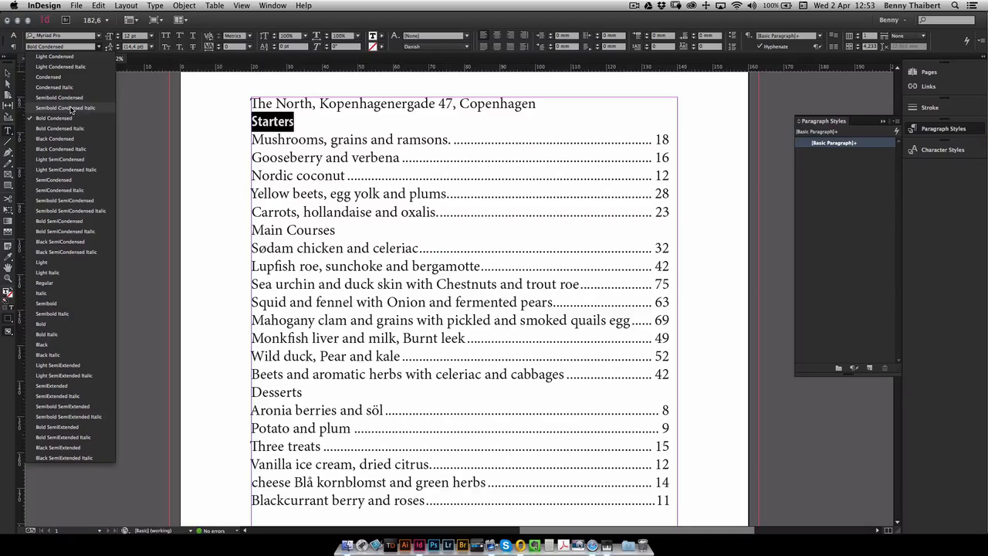
left_click(65, 264)
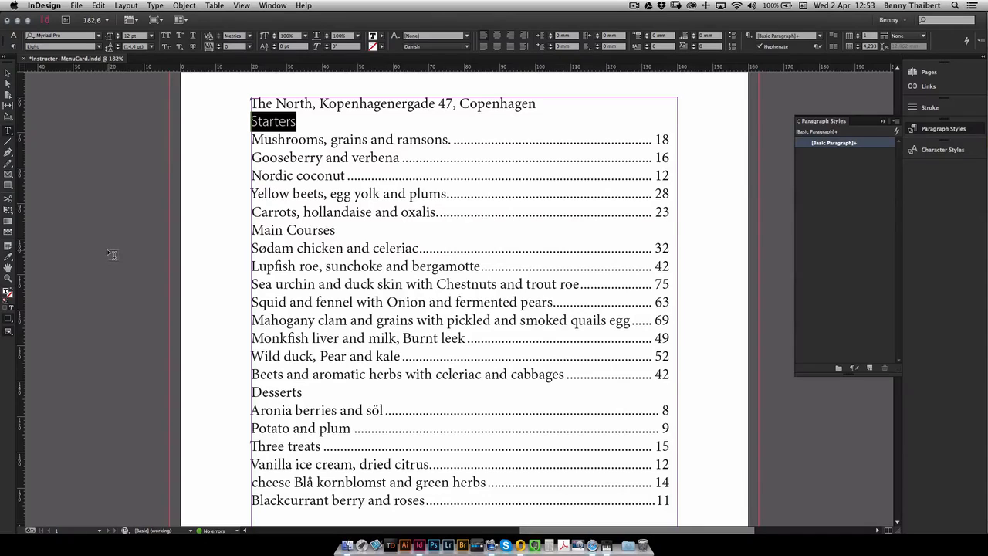
left_click(118, 34)
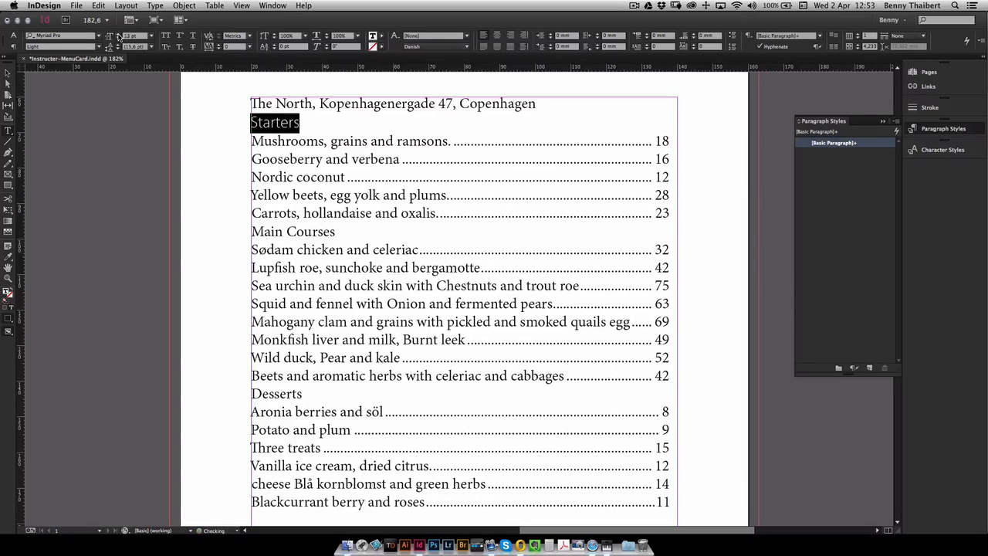
left_click(117, 34)
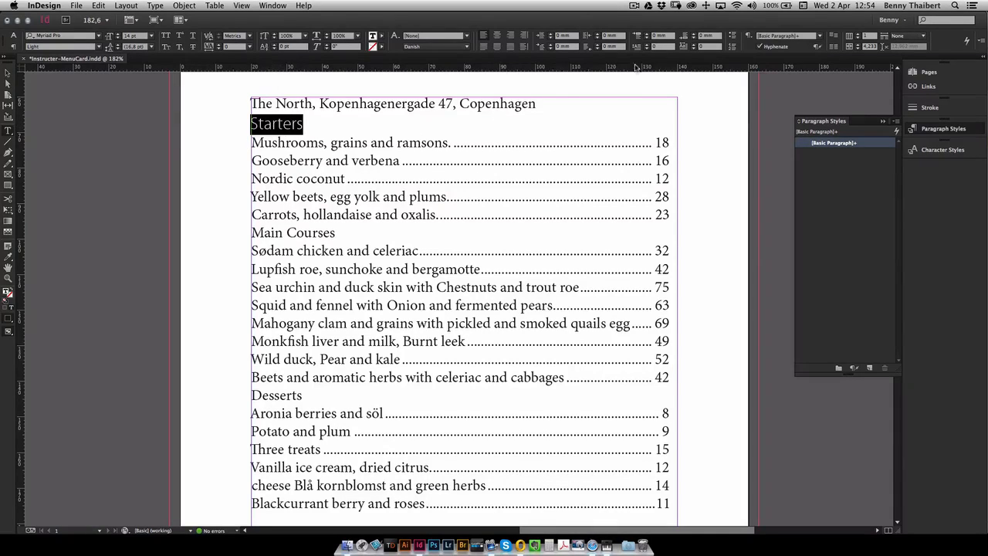
- Set the space before the Starters heading to 3 mm
left_click(648, 35)
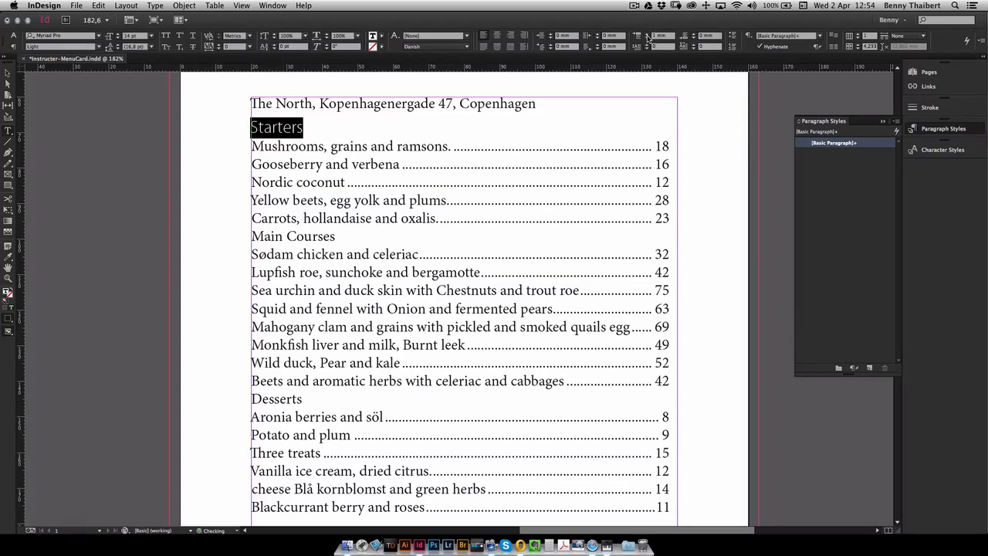
left_click(647, 35)
left_click(647, 35)
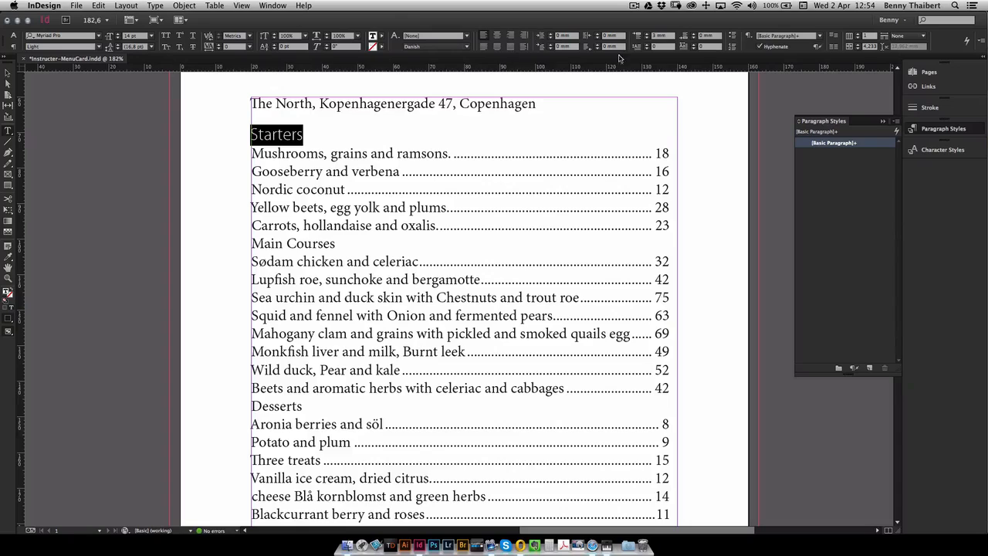
- Try centre and right alignment on the Starters heading and return it to left alignment
left_click(497, 35)
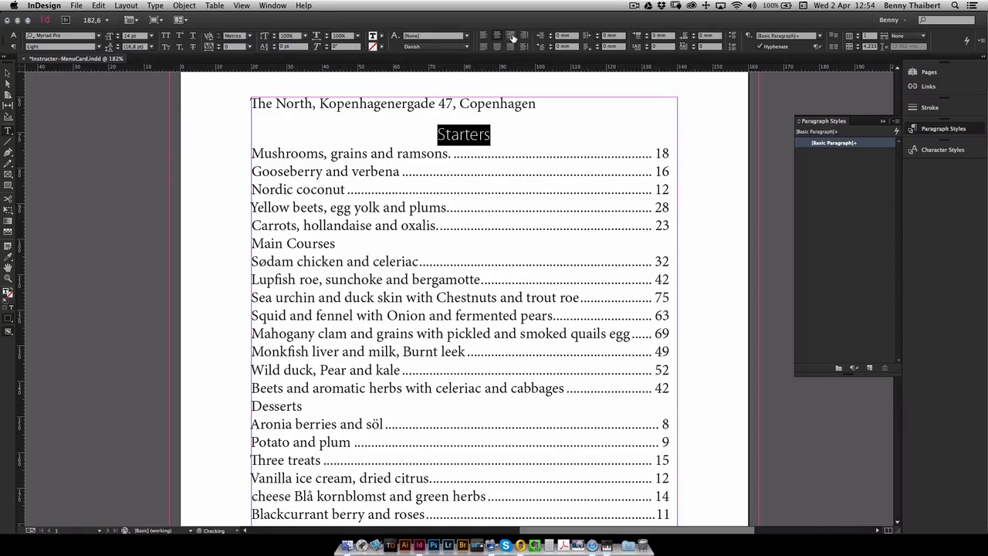
left_click(510, 35)
left_click(485, 35)
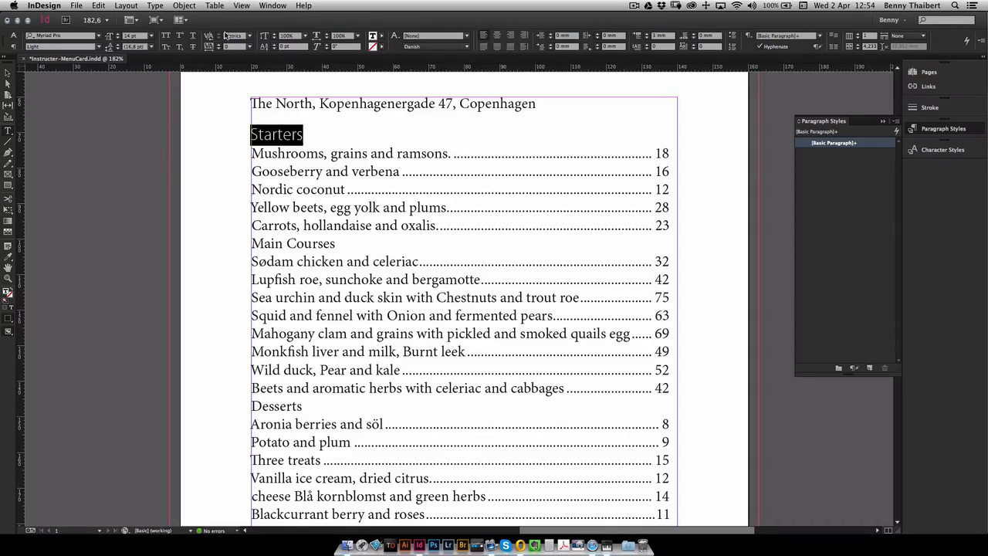
- Try all caps and small caps on the Starters heading and return it to normal case
left_click(167, 35)
left_click(168, 35)
left_click(167, 47)
left_click(167, 47)
- Try a 2 mm space after the Starters heading and reset it to 0 mm
left_click(693, 35)
left_click(693, 35)
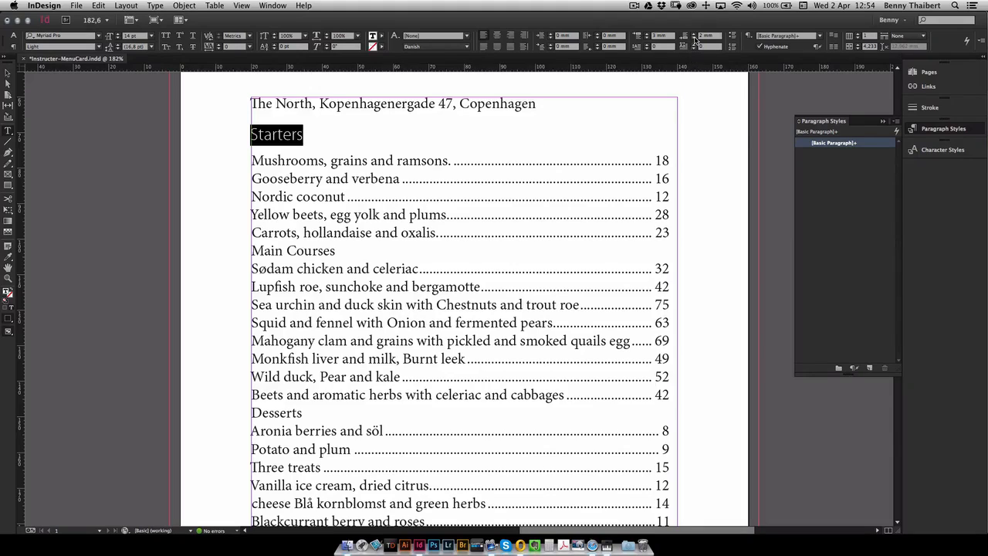
left_click(693, 41)
left_click(693, 39)
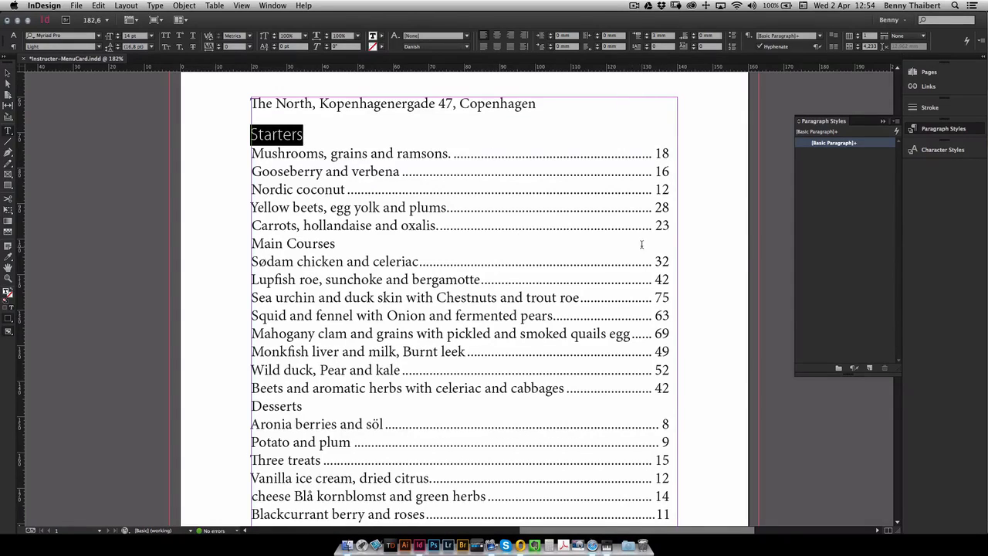
- Check the Starters heading's style overrides, clear them all, and undo the clearing
mouse_move(854, 146)
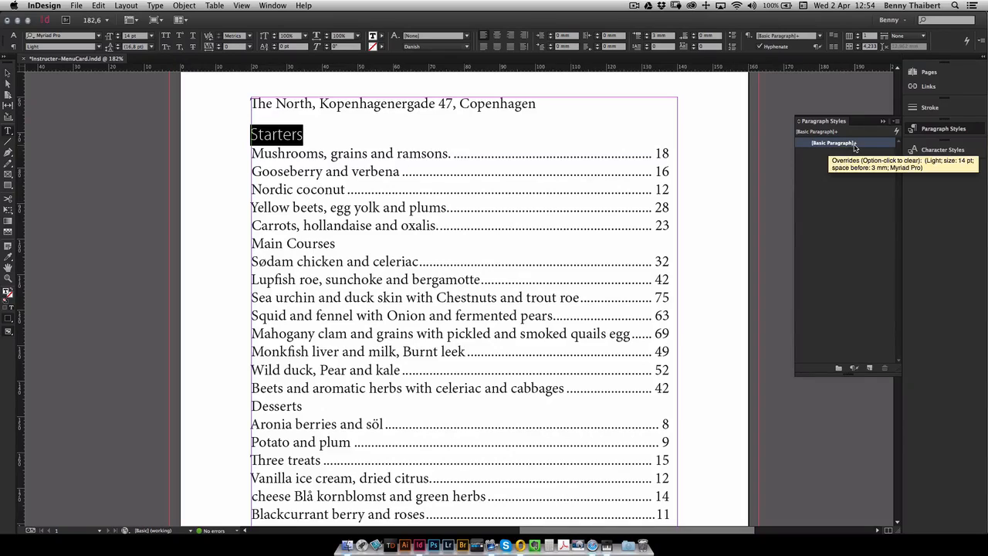
left_click(855, 370)
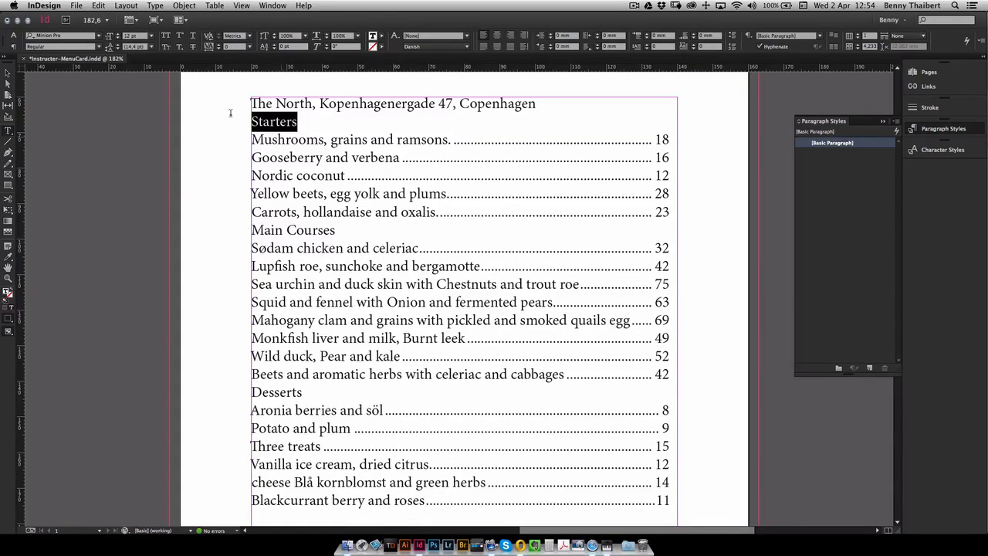
left_click(99, 6)
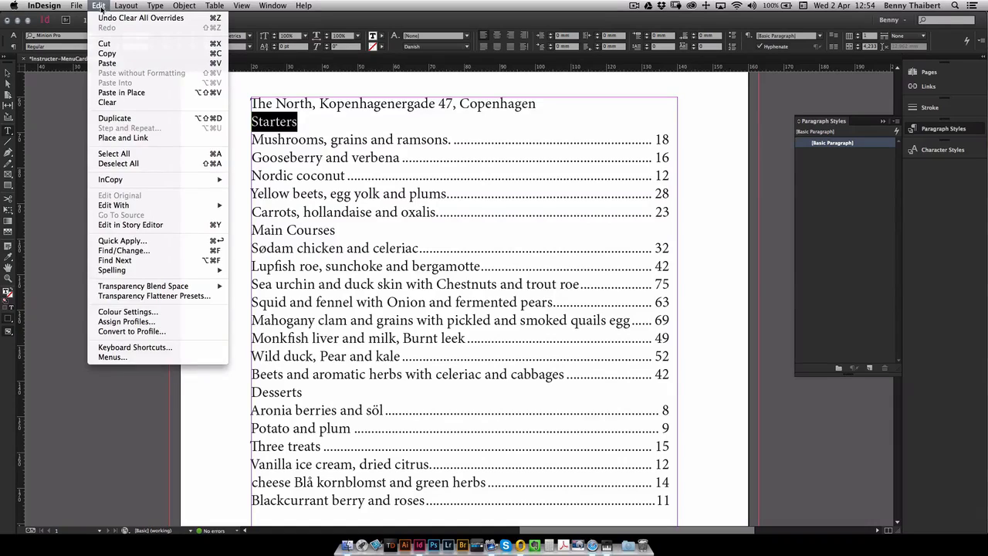
left_click(106, 17)
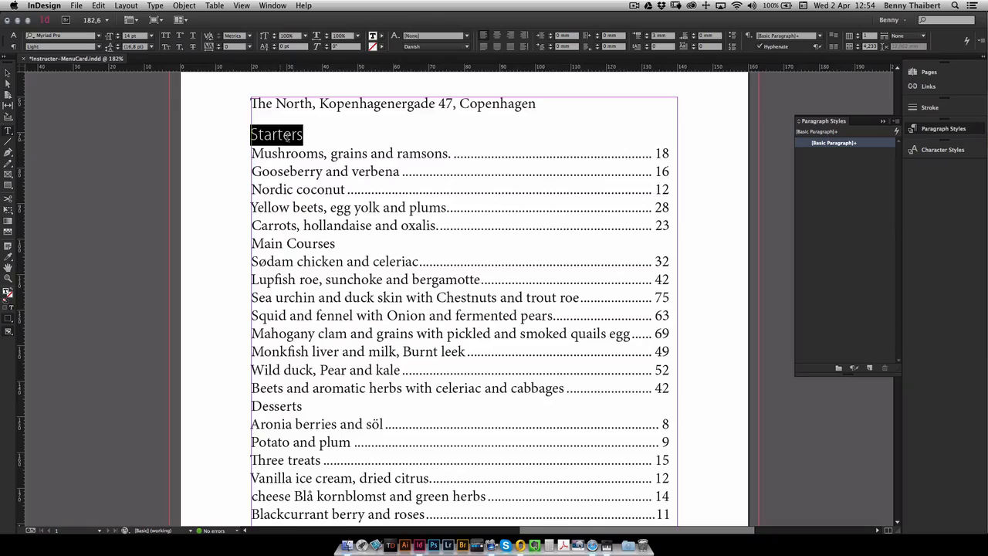
- Start a new paragraph style from the Starters heading, name it Header and keep it applied to the selection
left_click(896, 122)
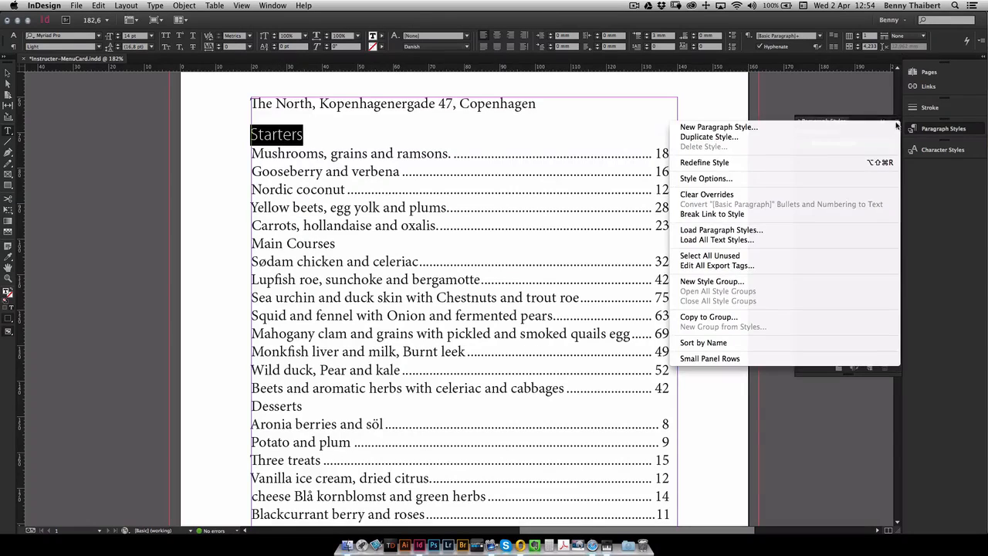
left_click(717, 128)
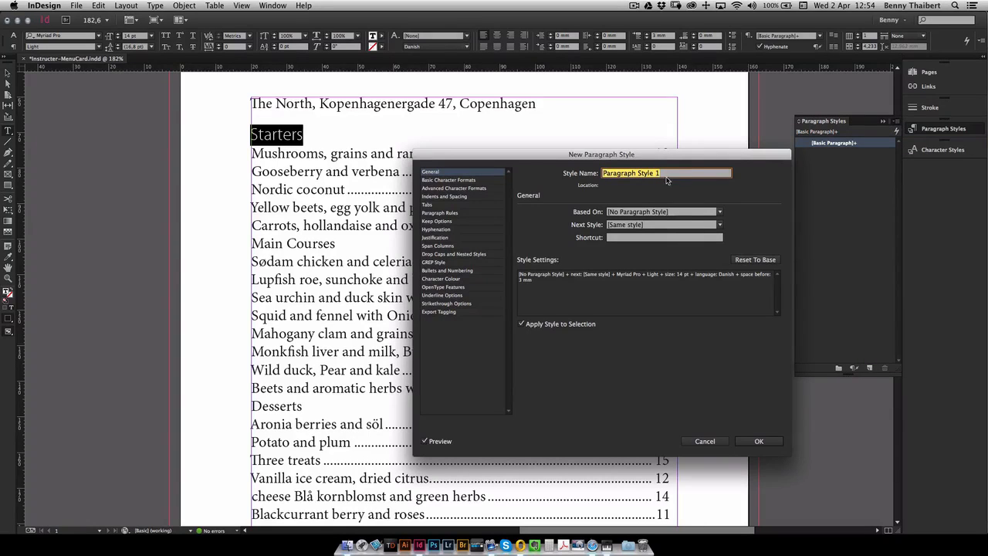
type("Header")
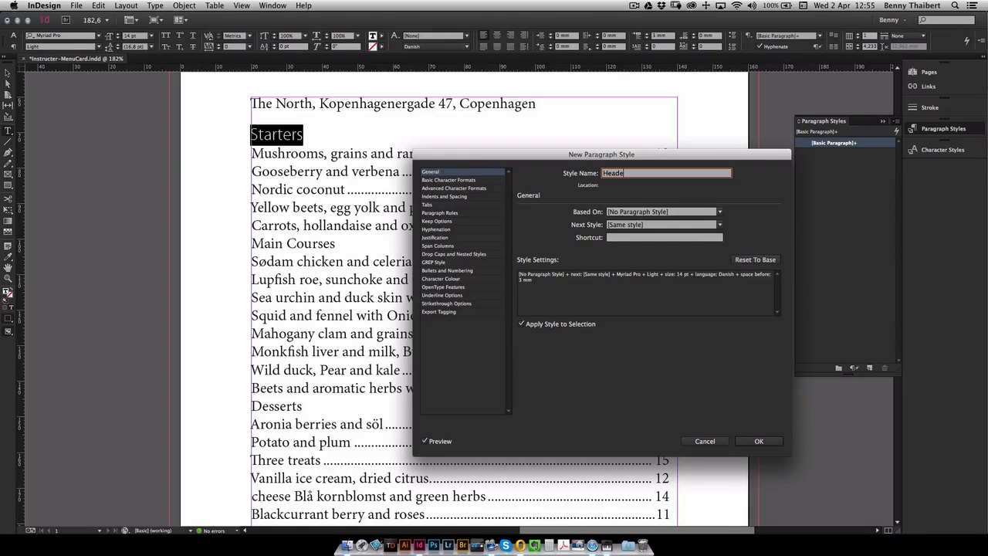
left_click(521, 324)
left_click(521, 323)
- Review the Header style's basic character formats, indents and spacing, and tabs, and save the style
left_click(449, 180)
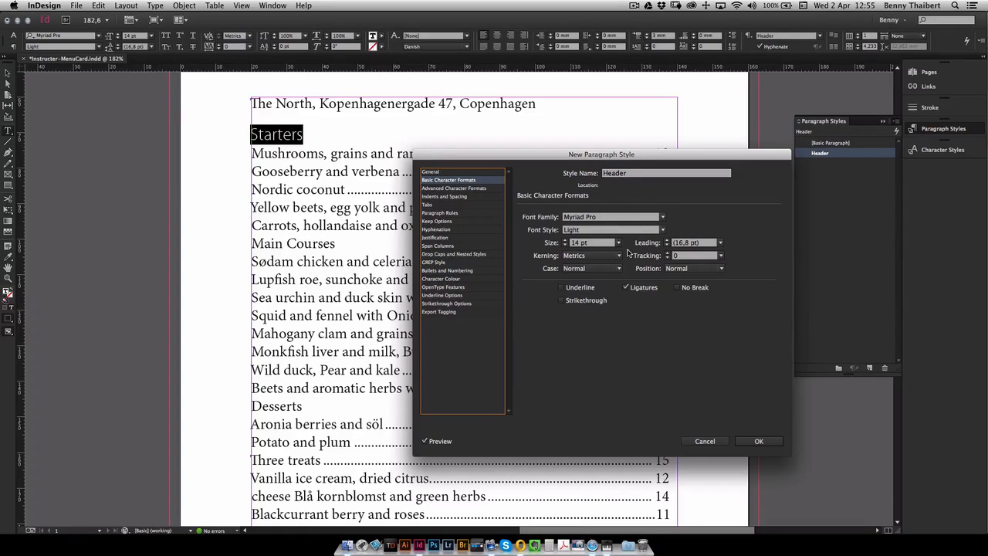
left_click(476, 197)
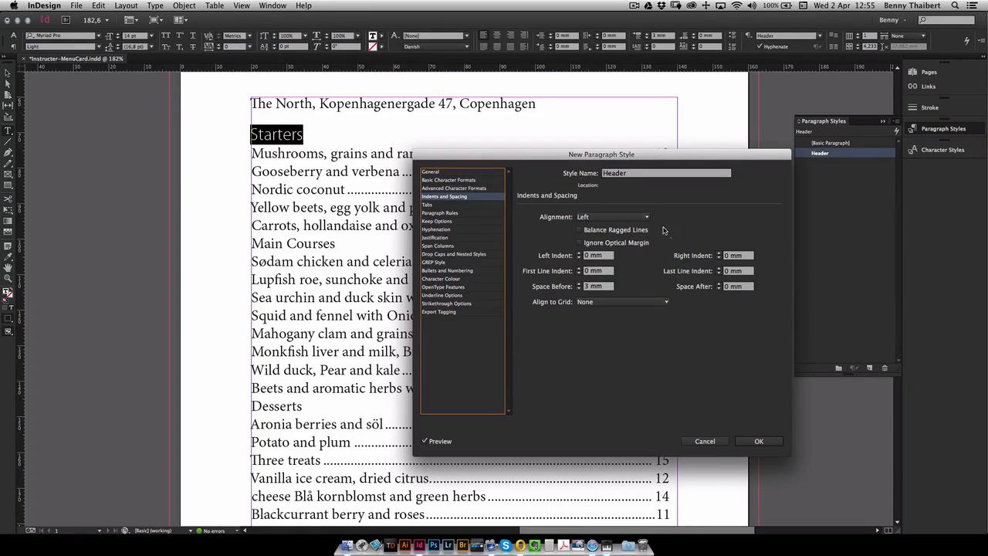
left_click(463, 205)
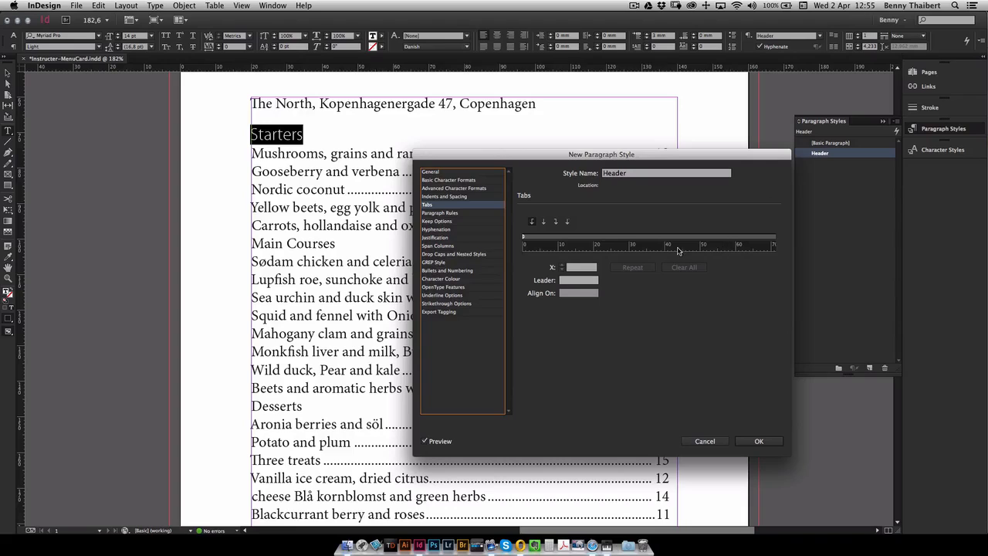
left_click_drag(717, 252, 747, 242)
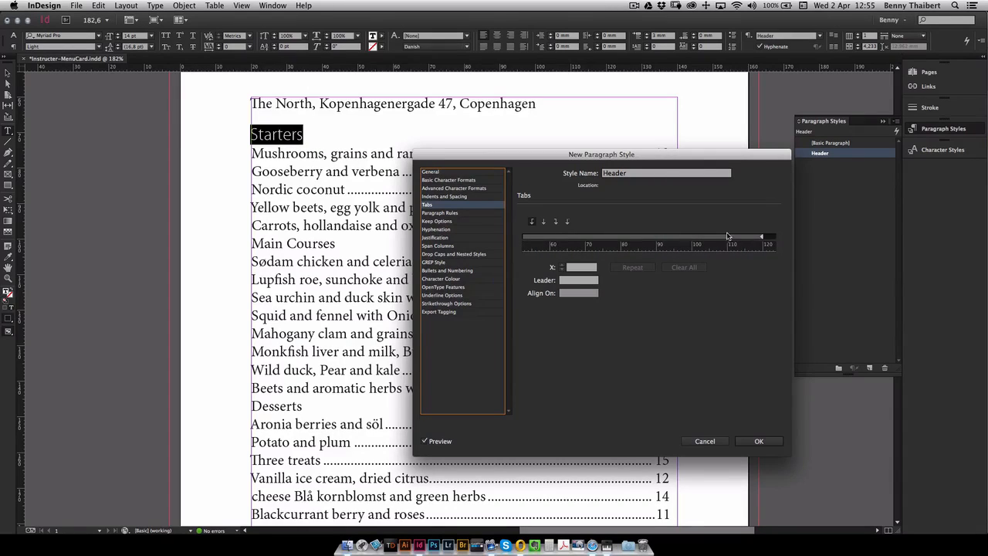
left_click_drag(579, 247, 679, 246)
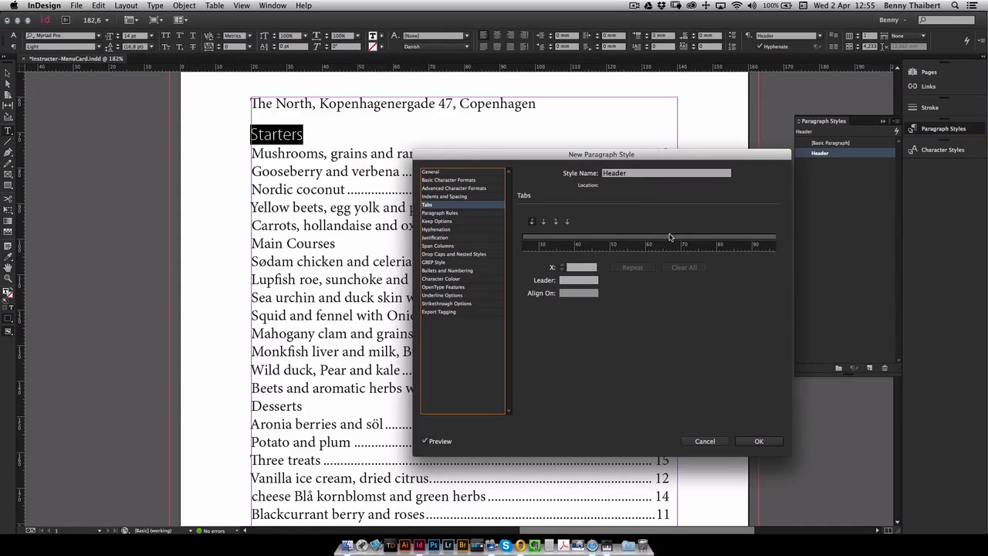
left_click(759, 441)
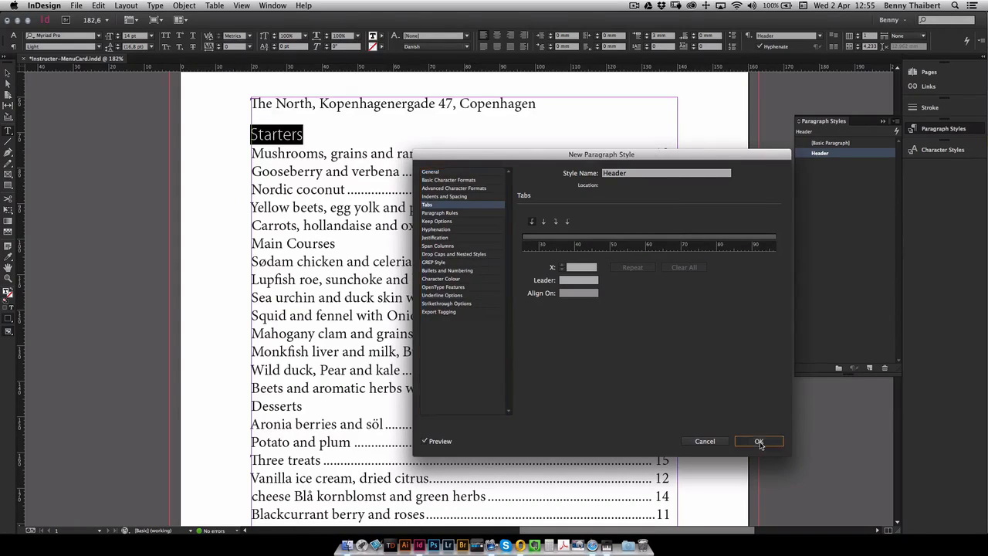
- Apply the Header paragraph style to the Main Courses heading
left_click(316, 154)
left_click(294, 251)
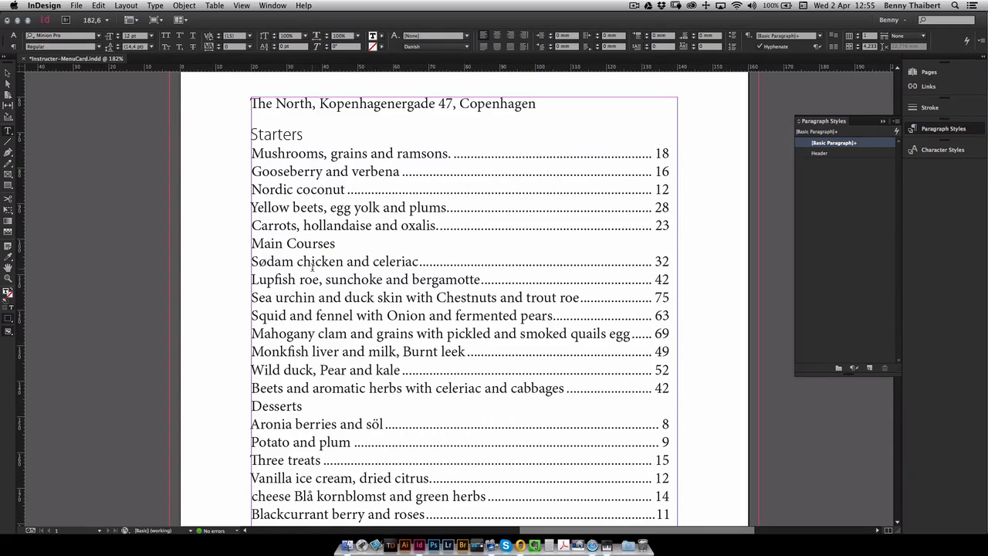
left_click(819, 153)
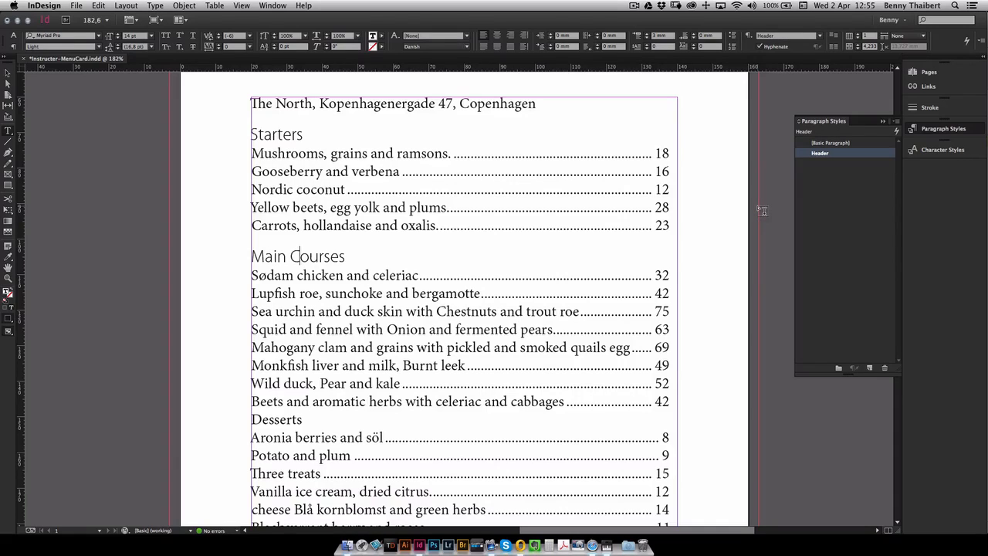
- Filter the fonts to favourites and set the whole Mushrooms, grains and ramsons line to Myriad Pro Light Condensed
left_click(261, 153)
left_click_drag(260, 153, 669, 153)
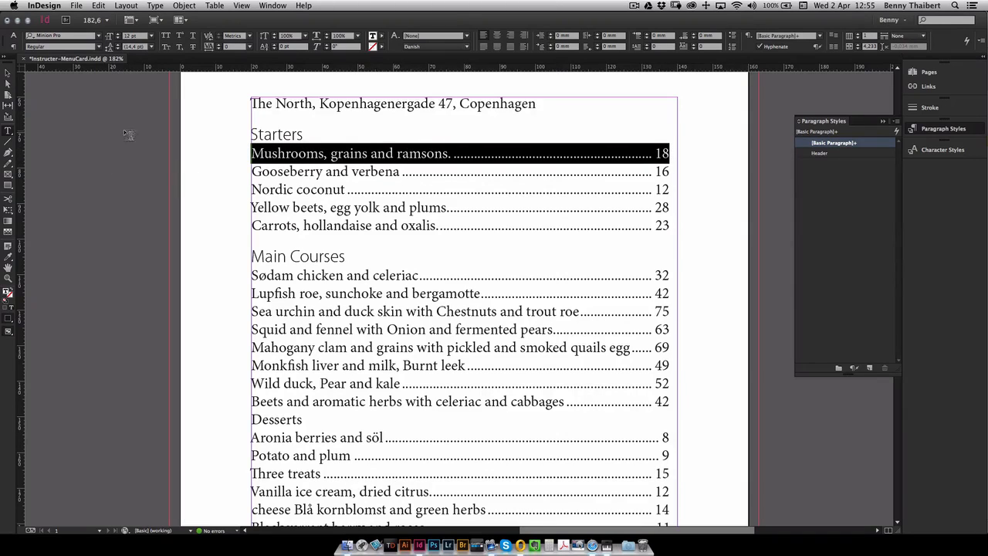
left_click(99, 36)
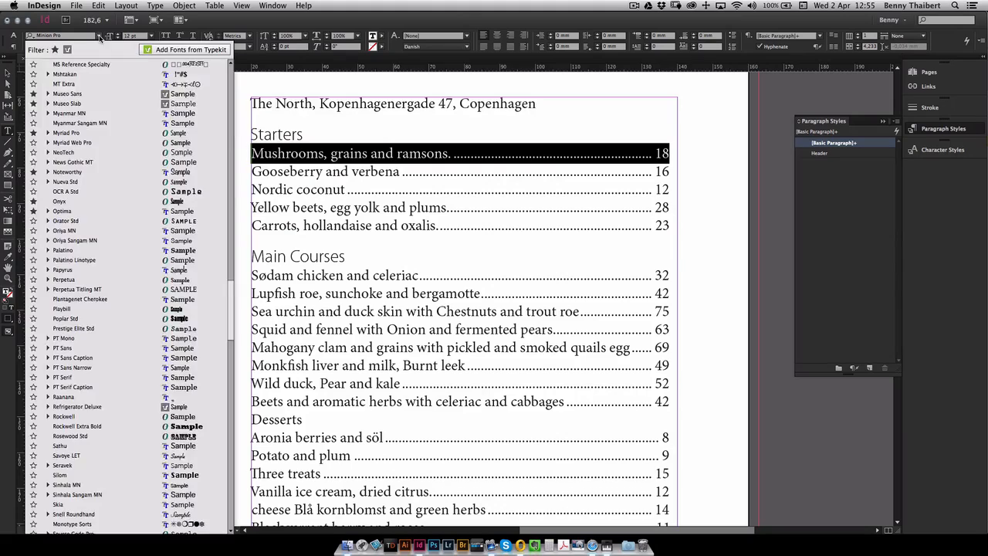
left_click(55, 50)
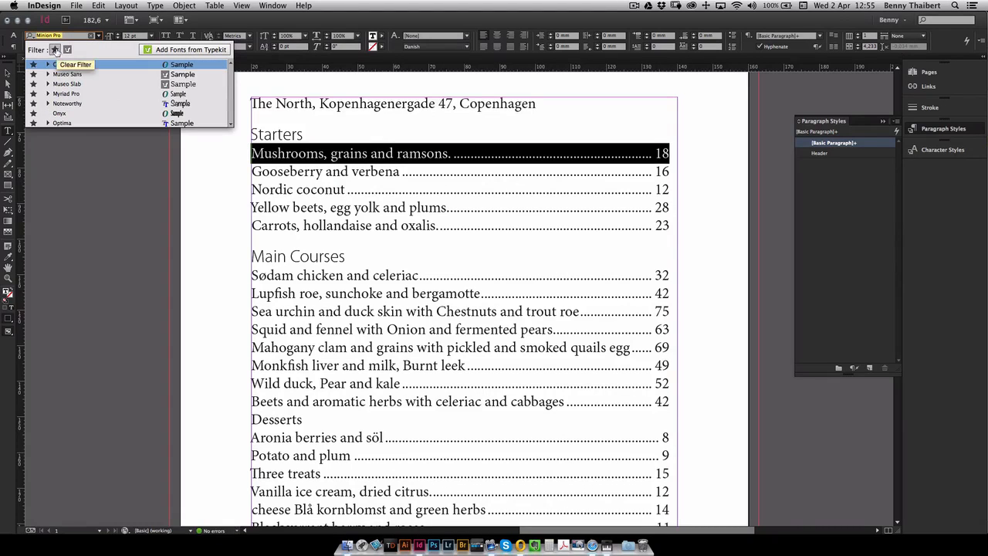
left_click(47, 94)
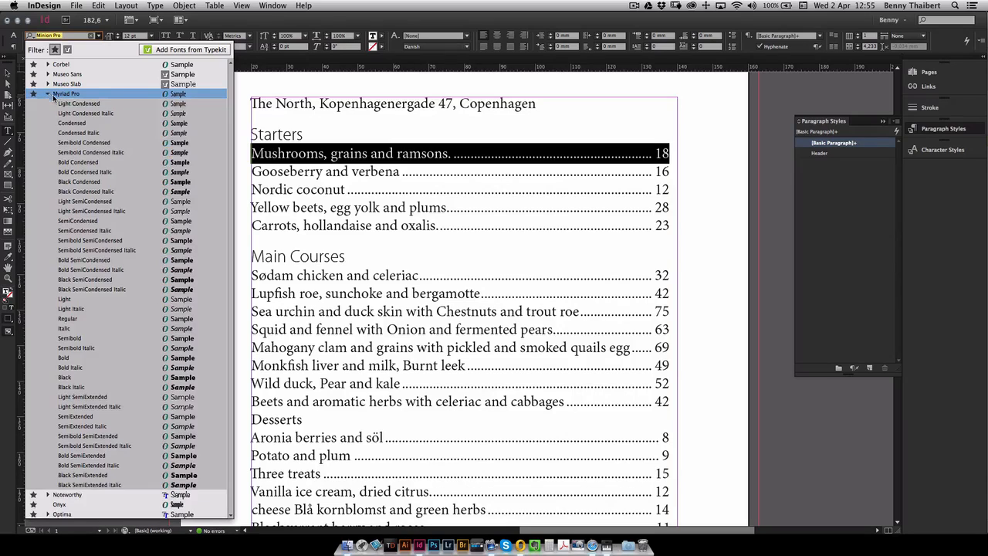
left_click(72, 105)
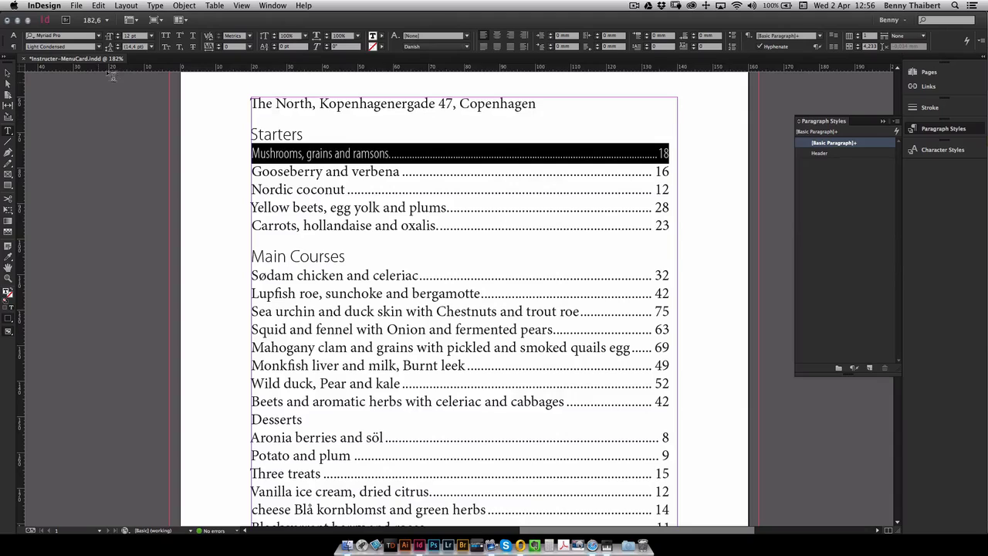
- Reduce the font size of the Mushrooms, grains and ramsons line to 10 pt
left_click(119, 39)
left_click(118, 40)
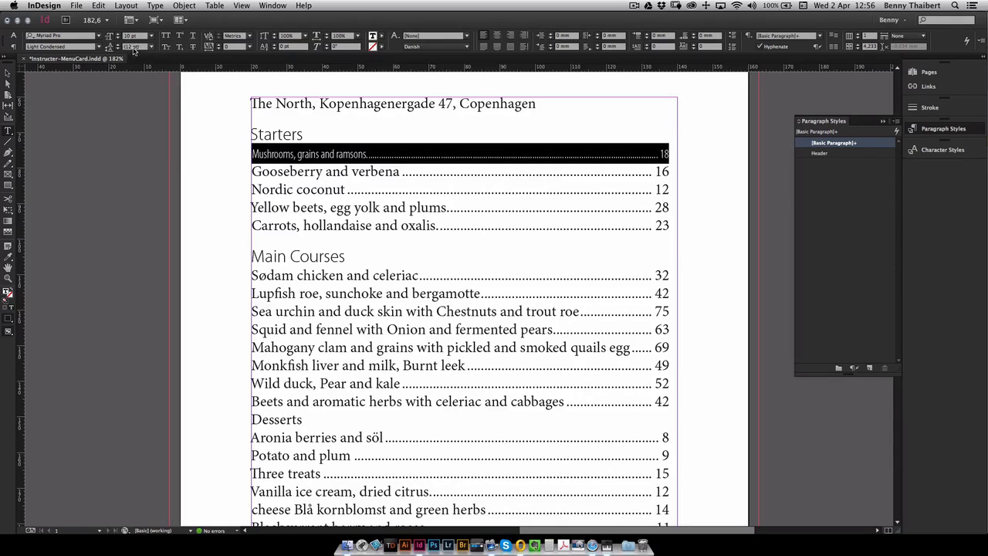
left_click(118, 36)
left_click(118, 36)
left_click(118, 40)
left_click(118, 40)
- Set the leading of the Mushrooms, grains and ramsons line to 14 pt
left_click(118, 46)
left_click(150, 47)
left_click(151, 47)
left_click(151, 48)
left_click(137, 56)
left_click(151, 47)
left_click(145, 130)
- Start a new paragraph style named Food from the formatted Mushrooms, grains and ramsons line
left_click(895, 122)
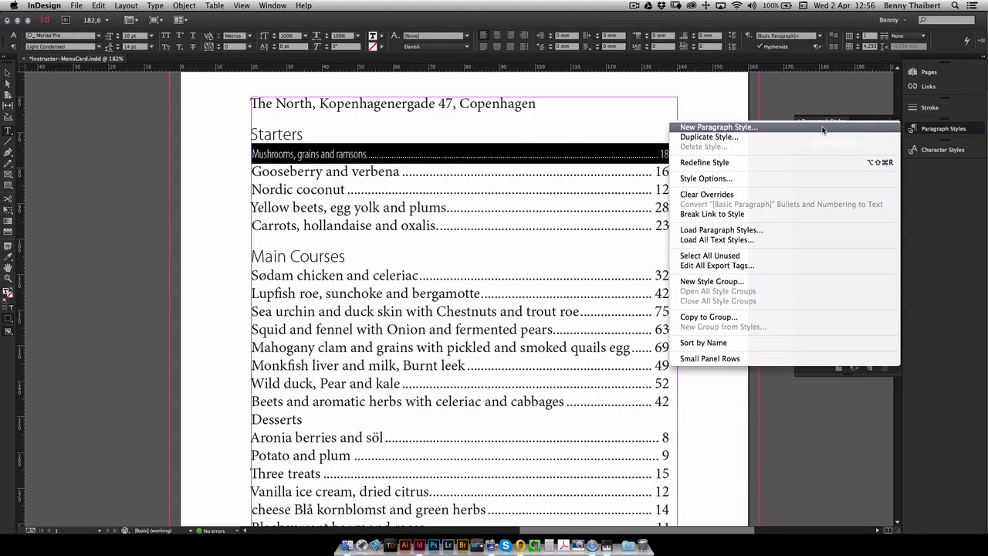
left_click(820, 128)
type("F")
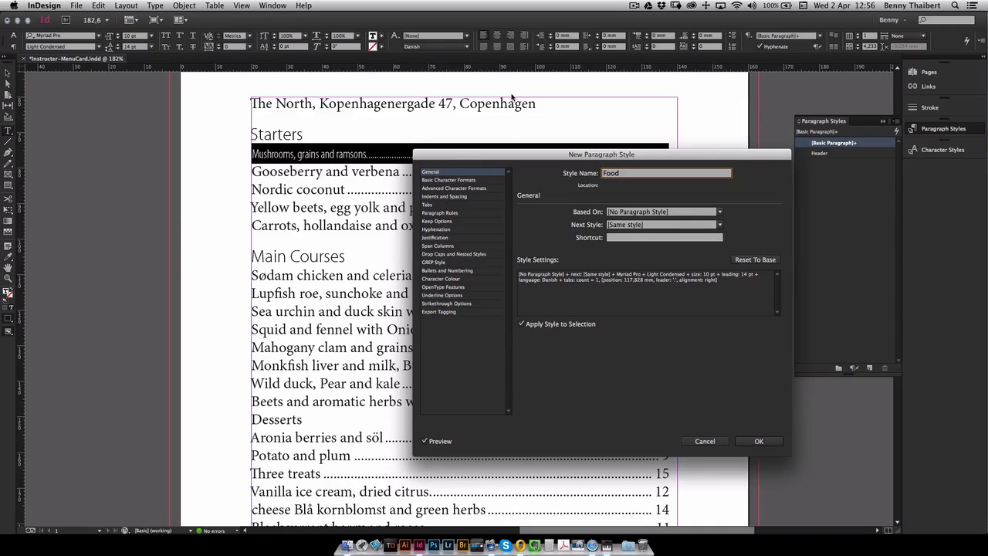
type("ood")
- Move the Food style's right-aligned tab stop to 118 mm, keeping the dot leader, and save the style
left_click(446, 204)
left_click_drag(479, 158, 369, 197)
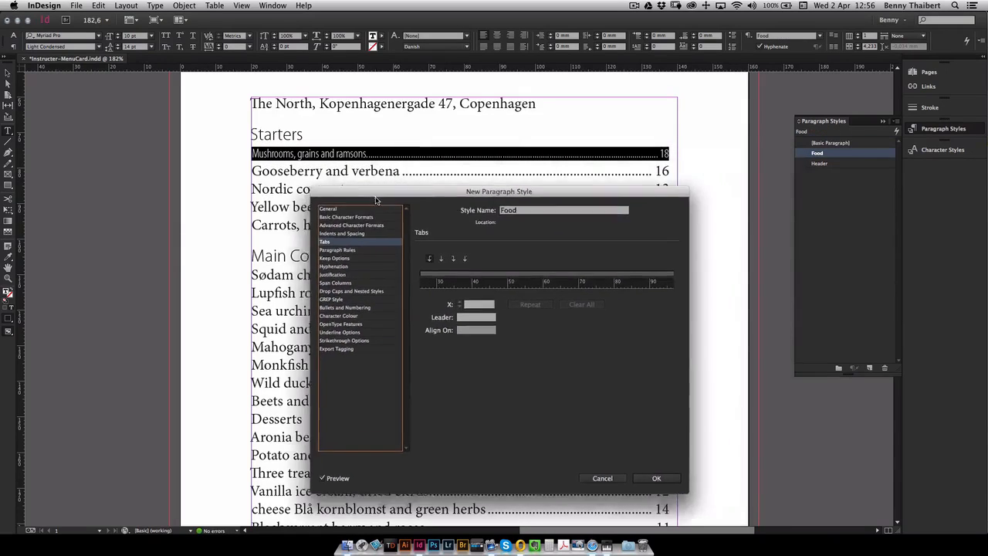
left_click_drag(576, 285, 542, 289)
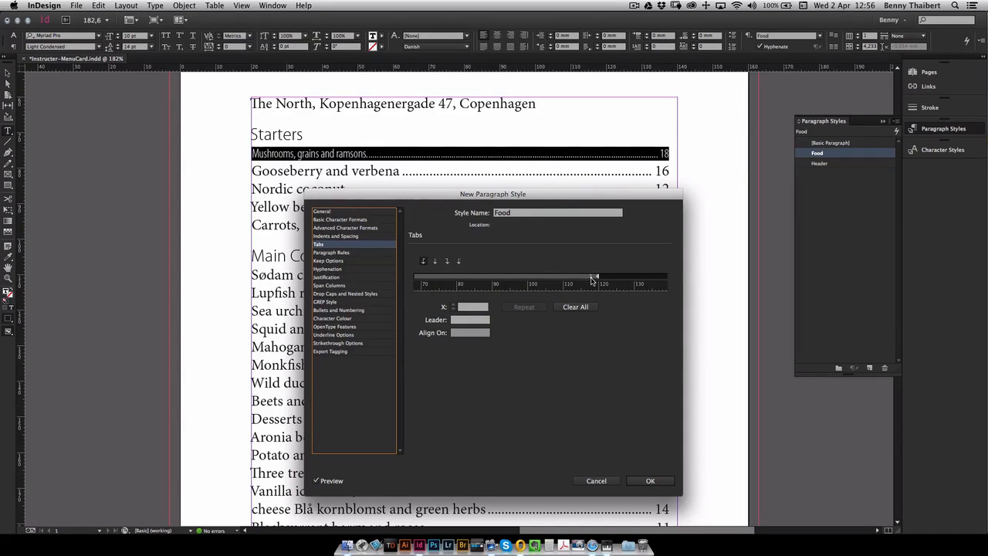
left_click(593, 278)
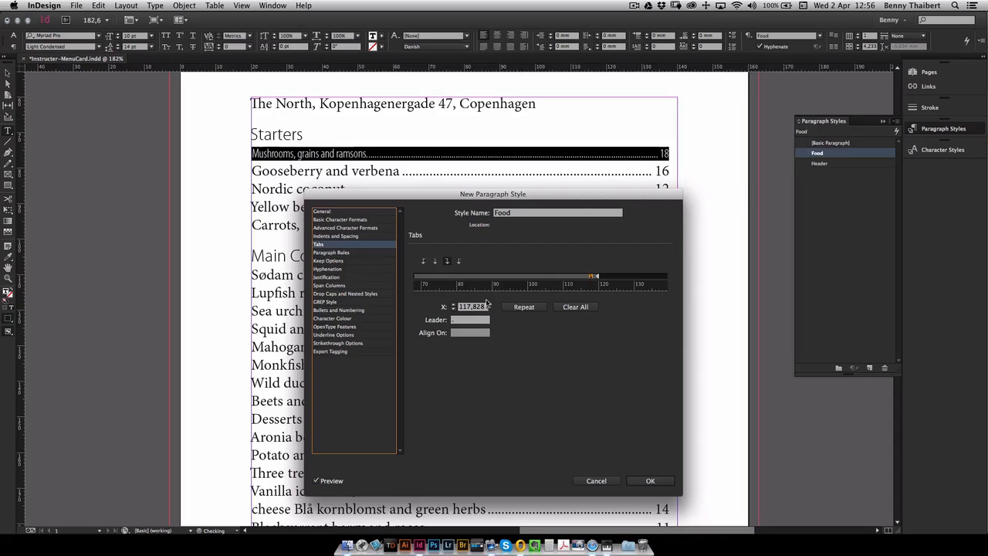
left_click(461, 308)
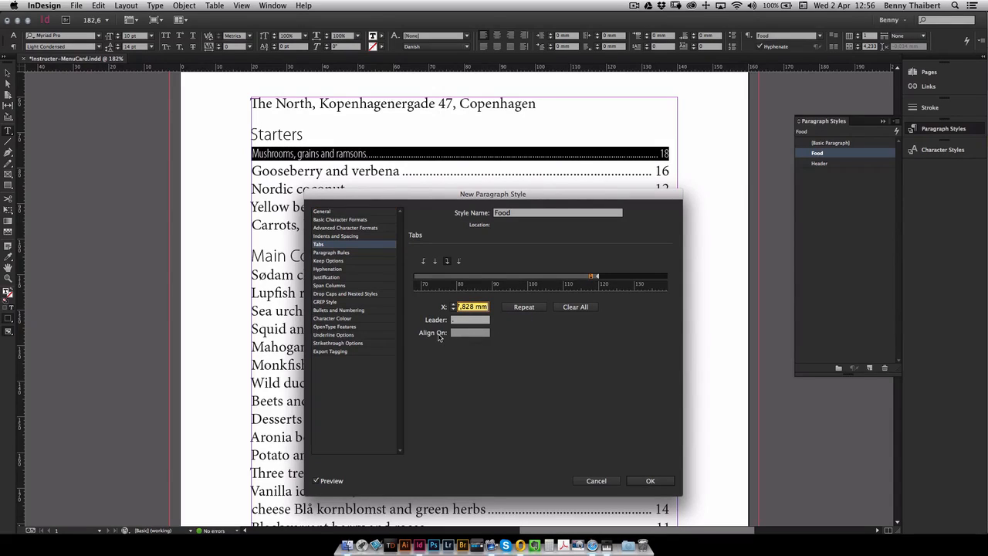
type("118")
key("Tab")
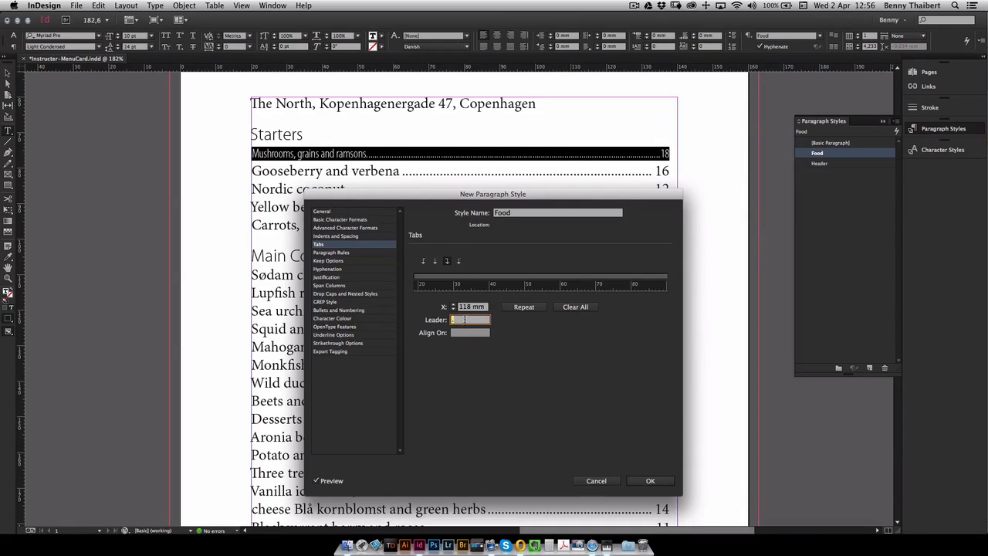
left_click_drag(415, 200, 470, 191)
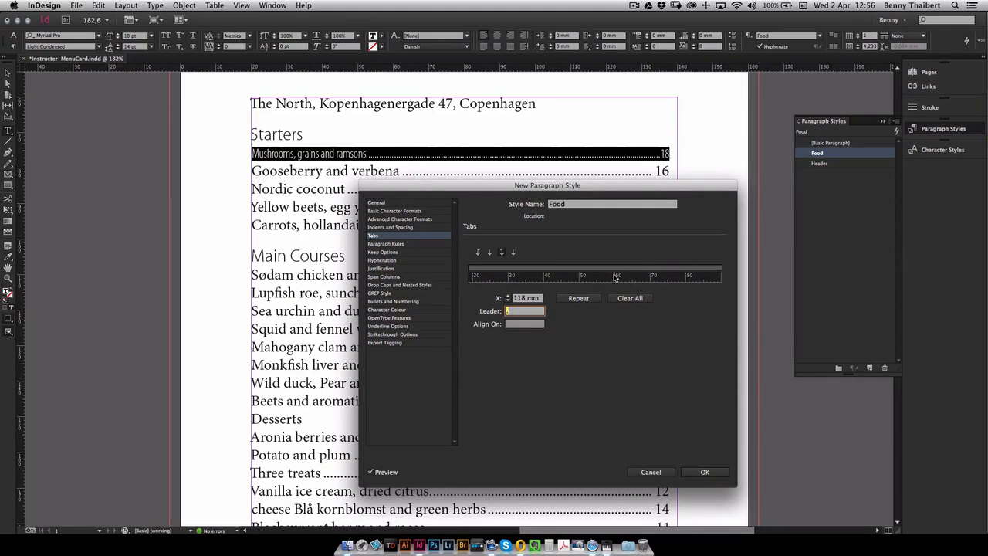
left_click(713, 472)
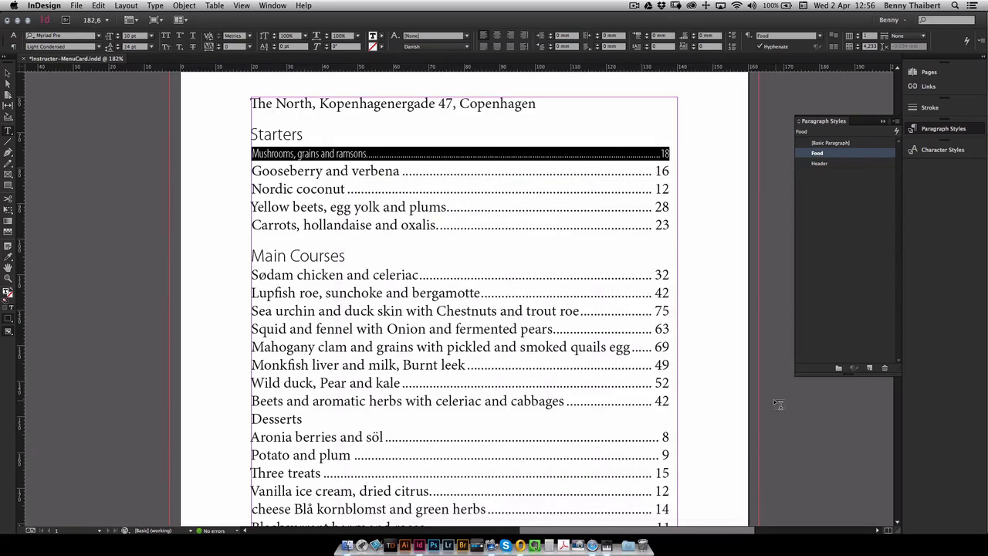
- Apply the Food paragraph style to the Gooseberry and verbena, Nordic coconut, and Yellow beets, egg yolk and plums lines
left_click(374, 176)
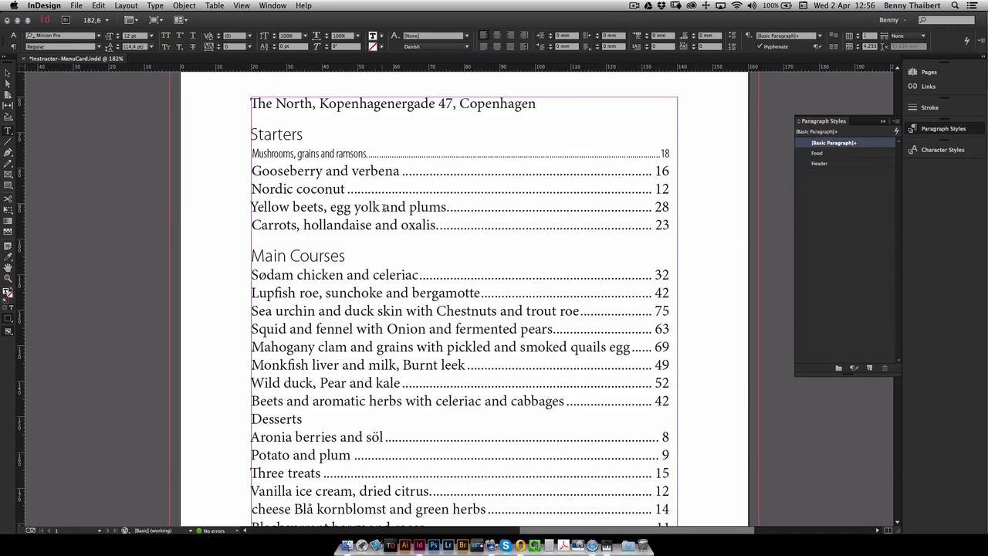
left_click(819, 153)
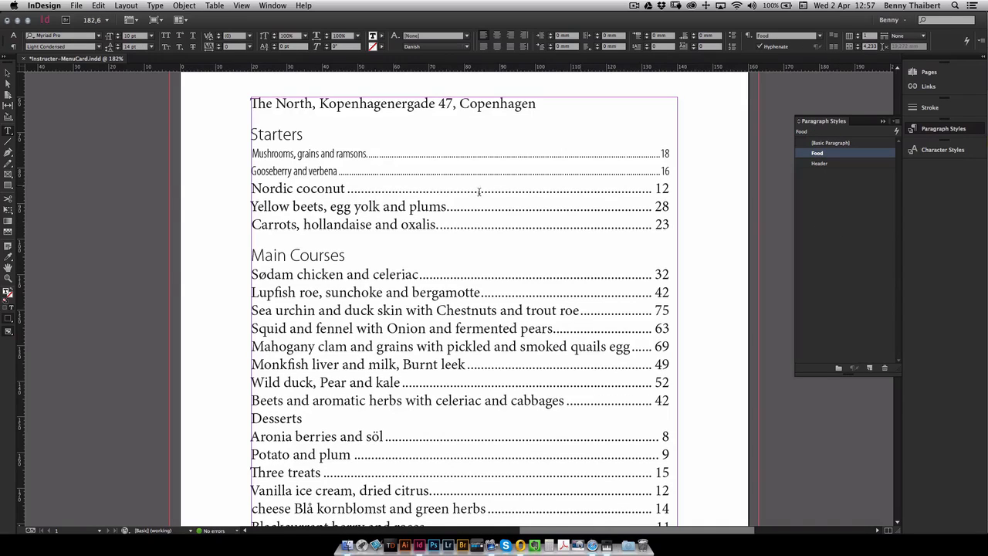
left_click(307, 190)
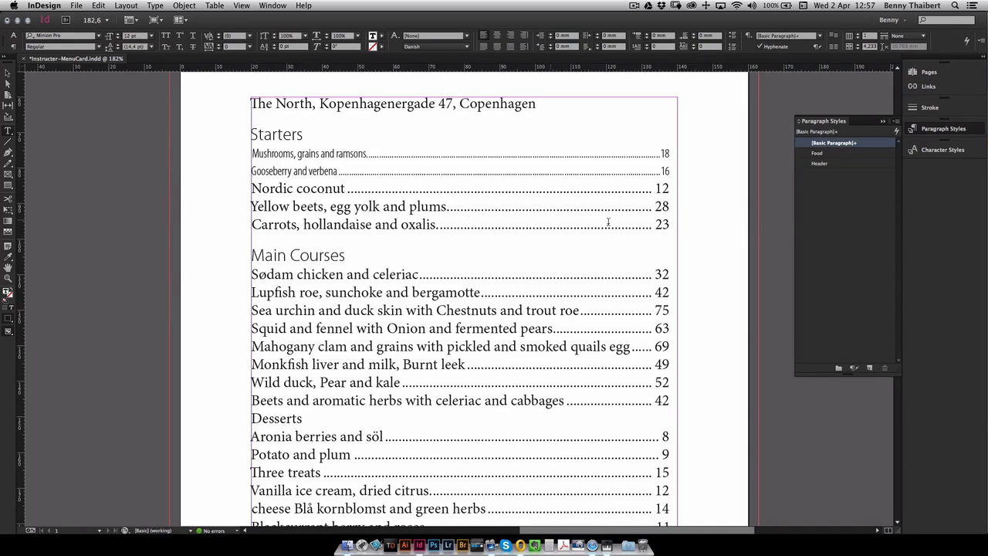
left_click(817, 154)
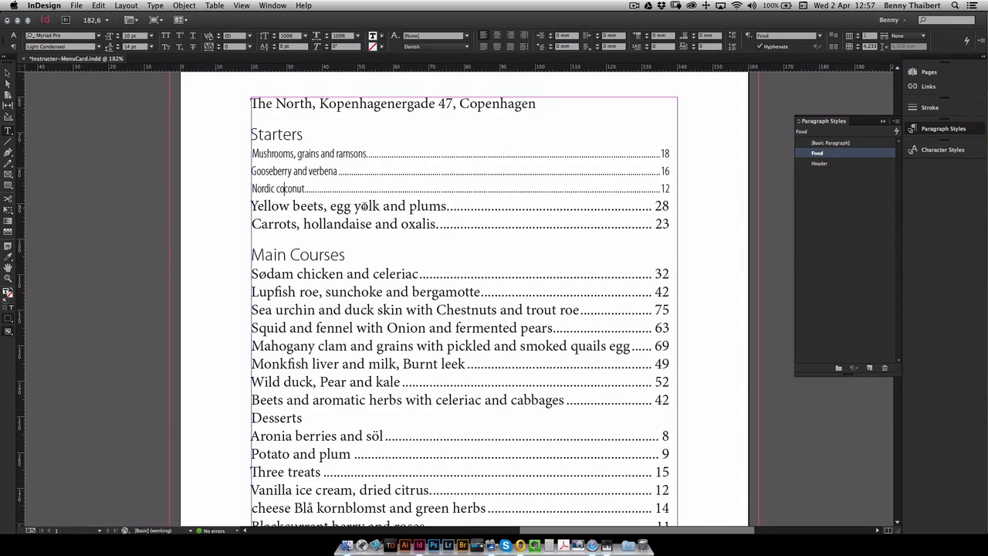
left_click(364, 206)
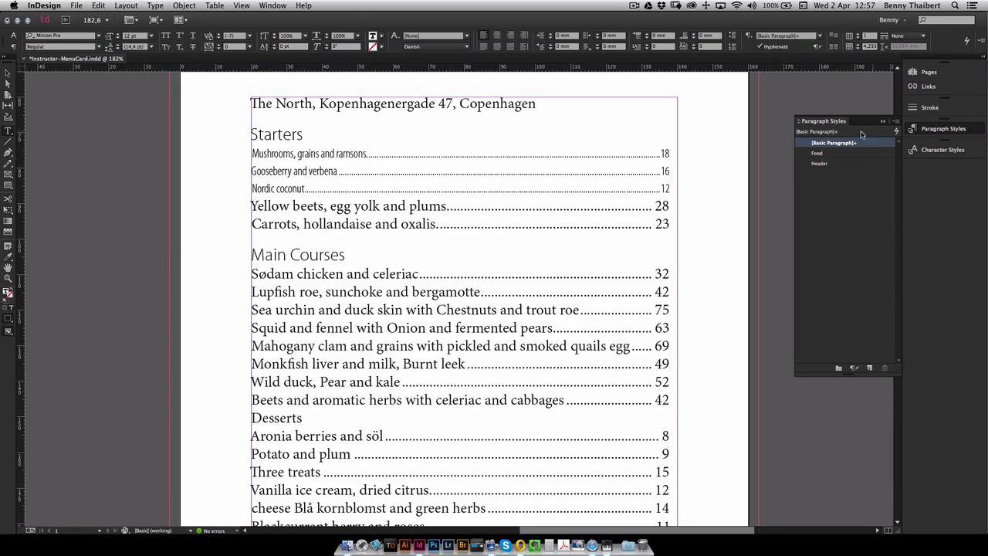
left_click(829, 154)
- Switch the Yellow beets, egg yolk and plums line to the Header style and back to Food
left_click(819, 163)
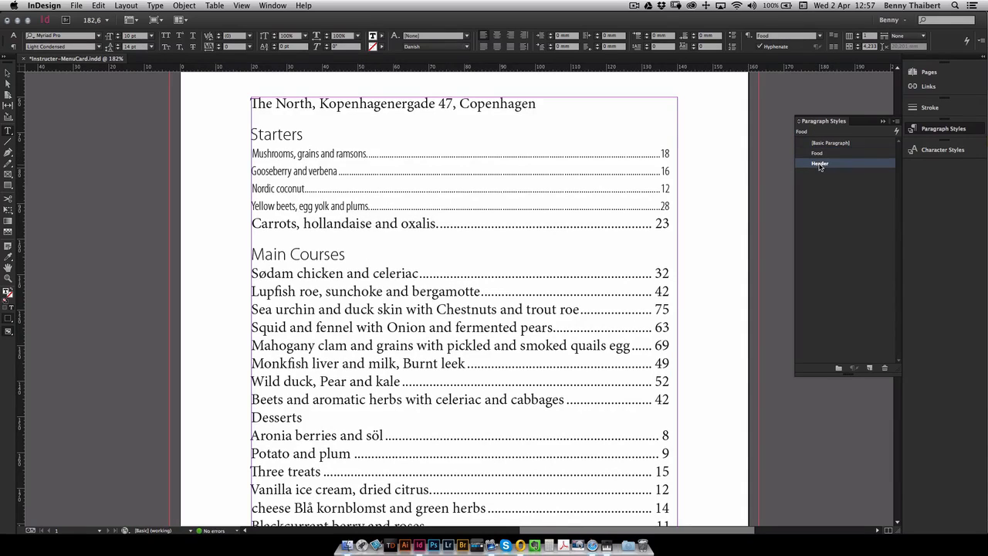
left_click(817, 153)
left_click(820, 163)
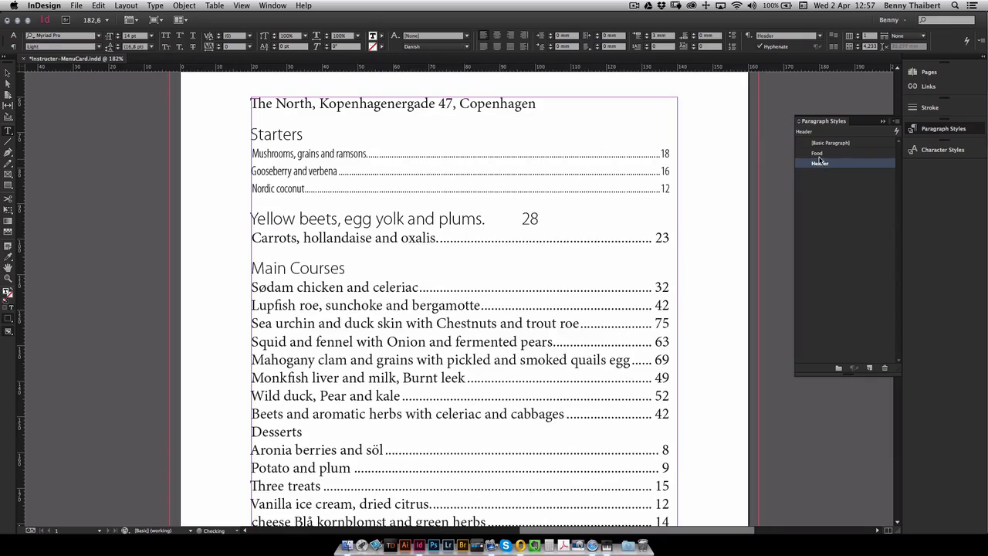
left_click(818, 154)
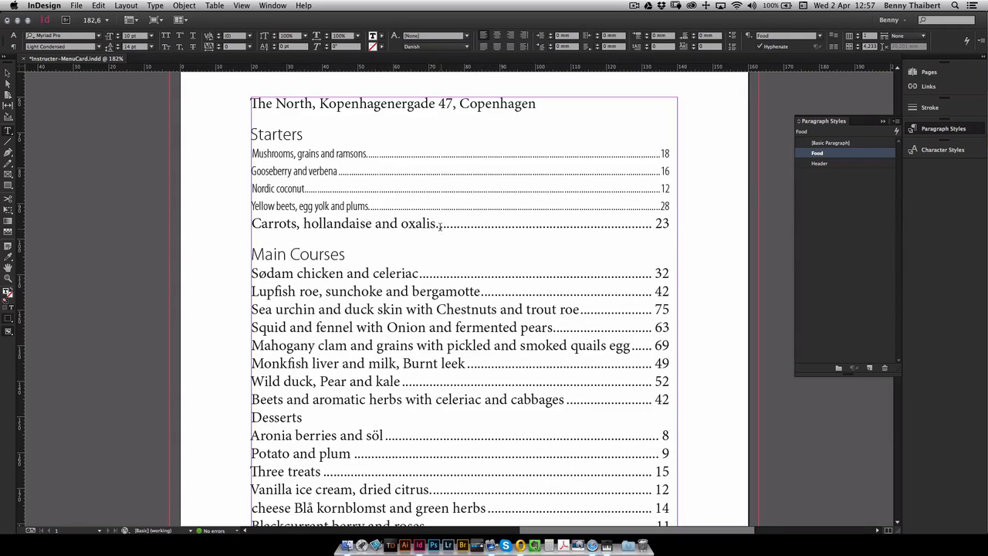
- Select the menu's whole text frame as an object and apply the Food paragraph style to all its text
left_click(8, 73)
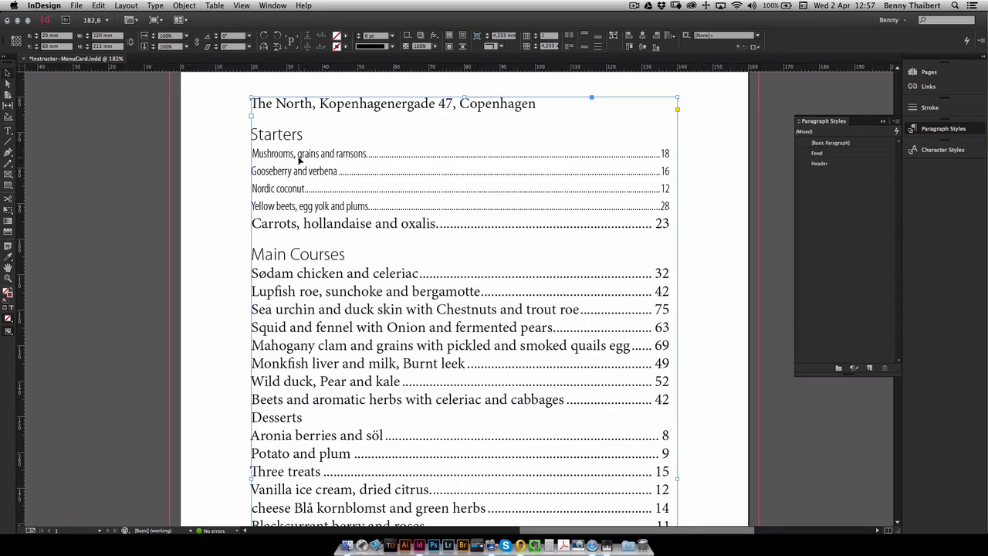
left_click(7, 279)
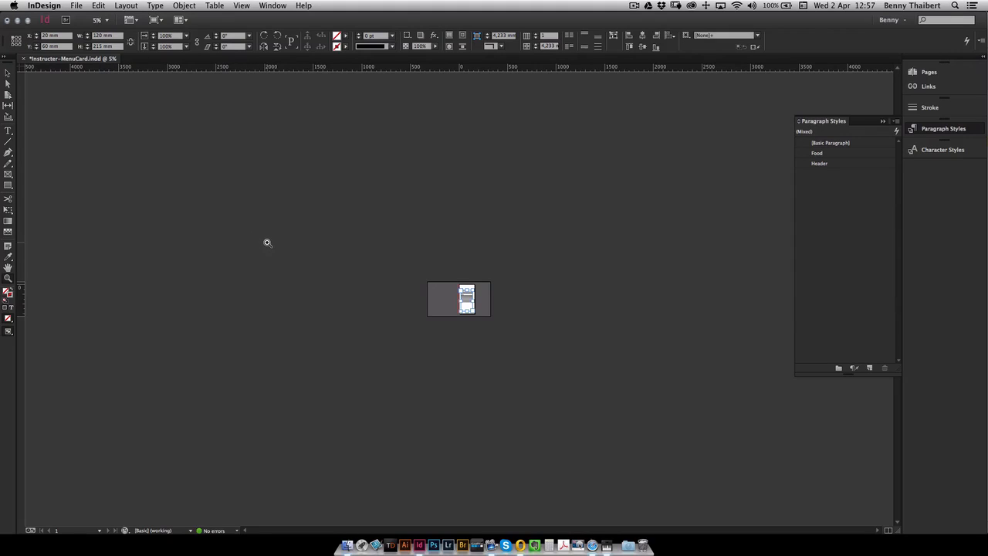
left_click_drag(456, 288, 480, 308)
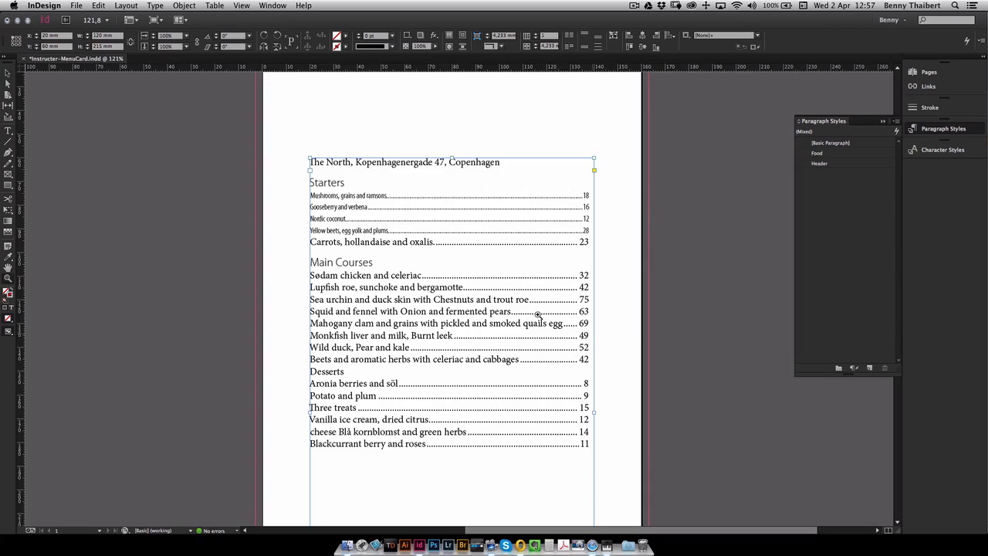
left_click(14, 75)
left_click(834, 155)
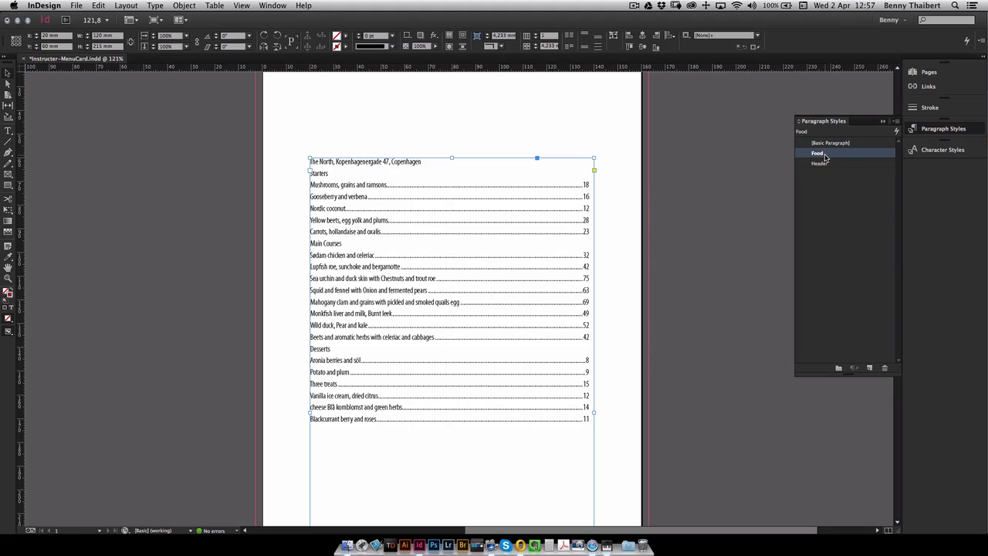
- Place the text cursor in the Starters heading and apply the Header paragraph style to it
double_click(327, 174)
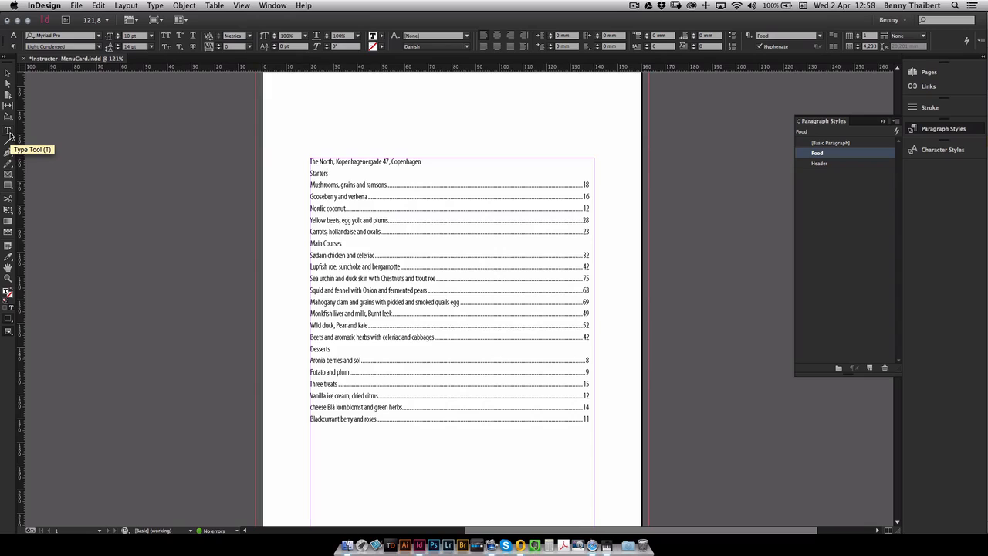
left_click(7, 73)
left_click(291, 121)
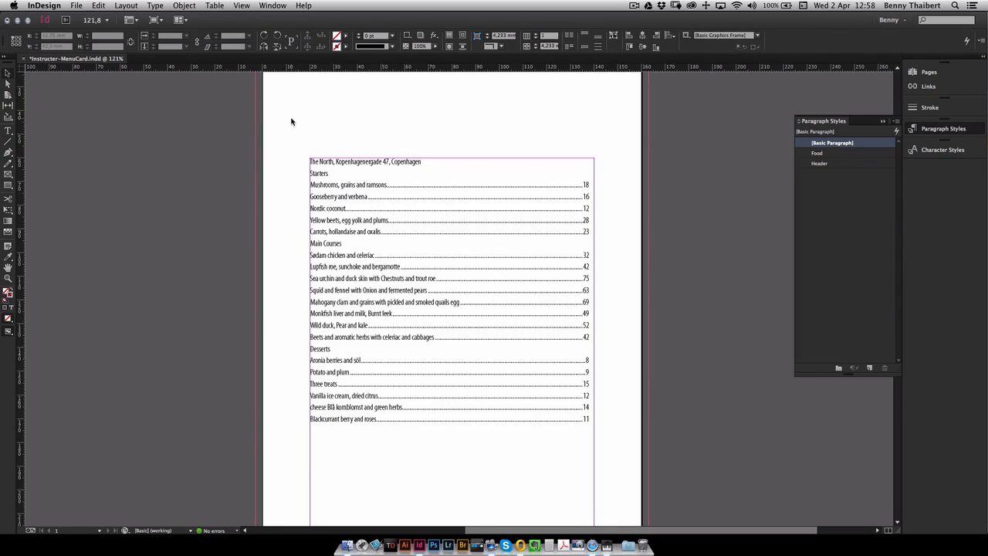
left_click(349, 184)
double_click(354, 219)
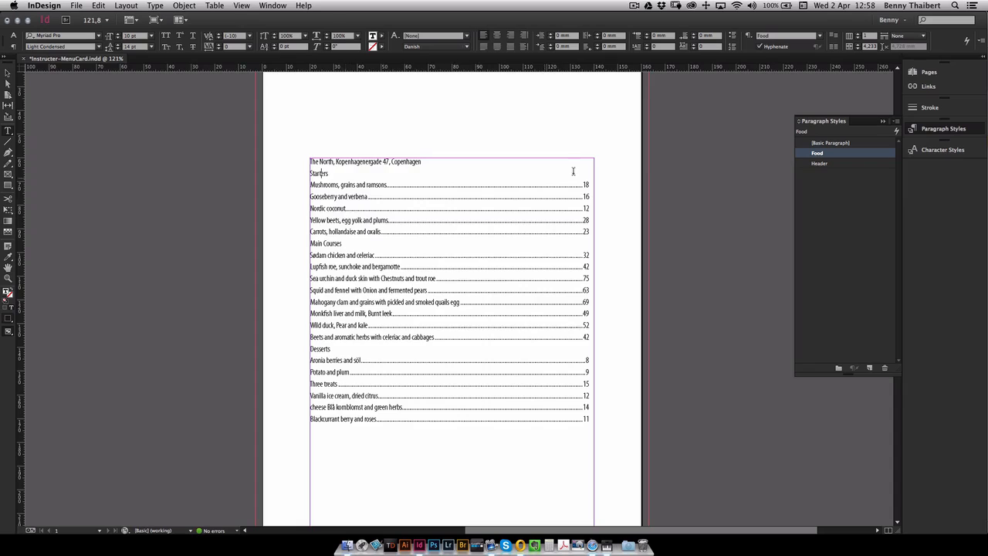
left_click(816, 163)
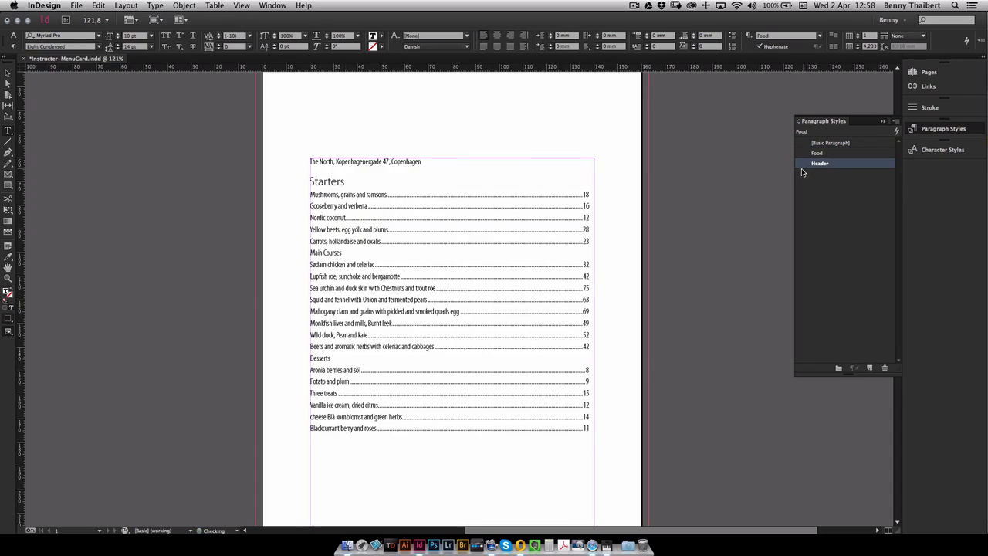
- Apply the Header paragraph style to the Main Courses and Desserts headings, and deselect the text
left_click(337, 253)
left_click(816, 164)
left_click(340, 368)
left_click(822, 164)
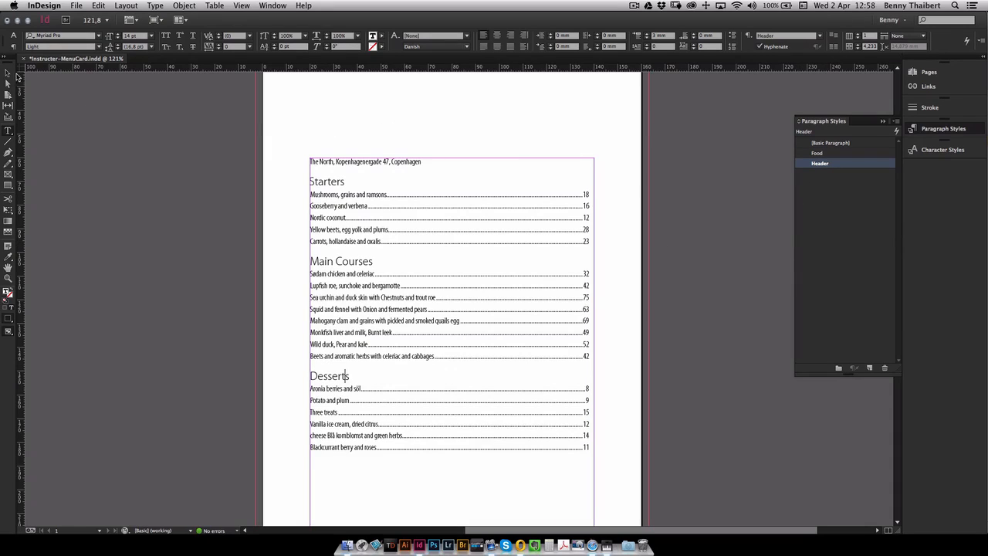
left_click(7, 73)
left_click(115, 125)
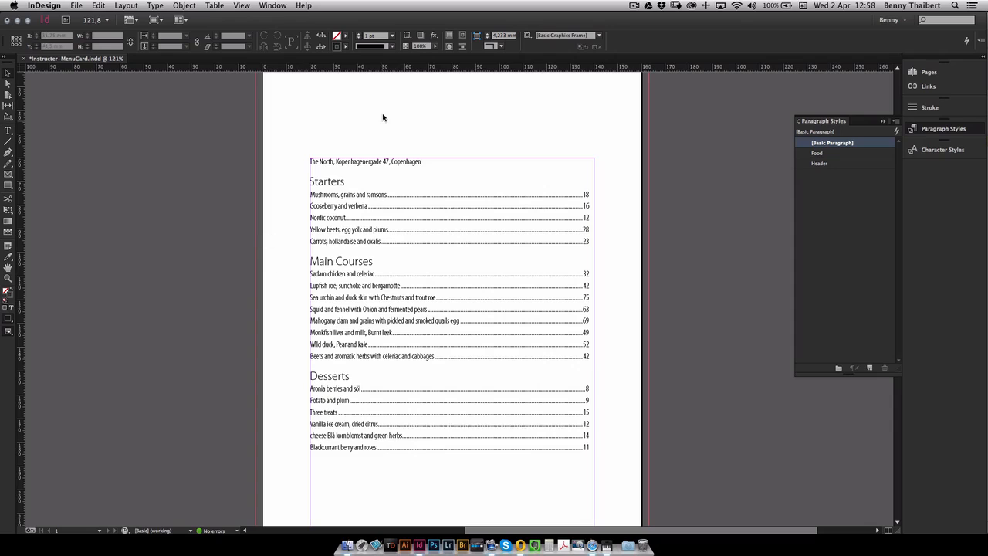
- Check the whole menu page in Preview screen mode and return to Normal mode
left_click(243, 7)
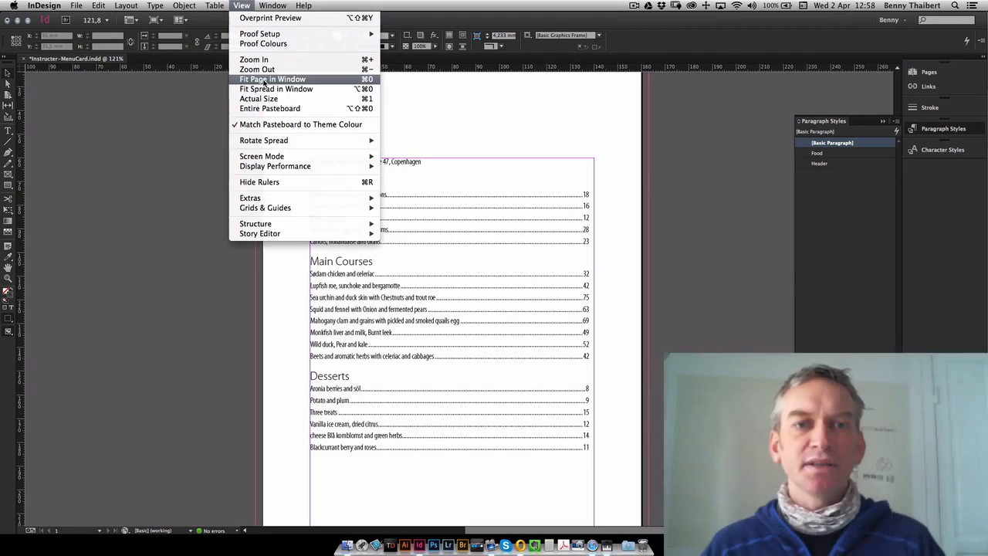
left_click(266, 80)
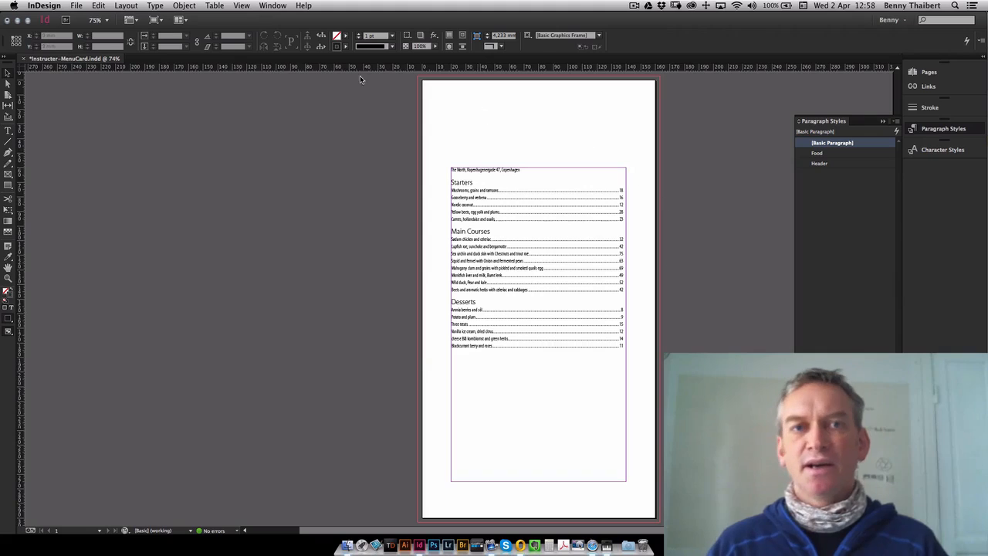
left_click(155, 22)
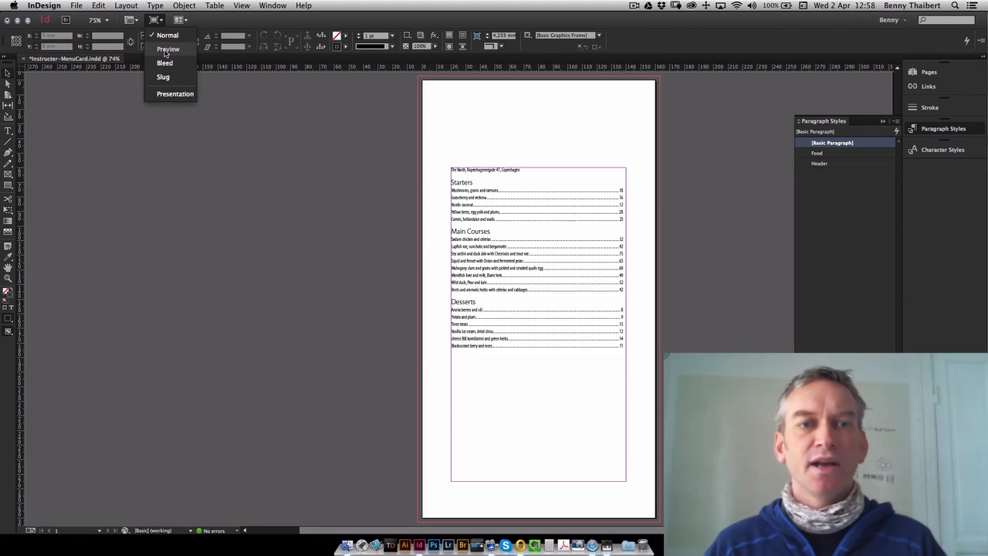
left_click(166, 51)
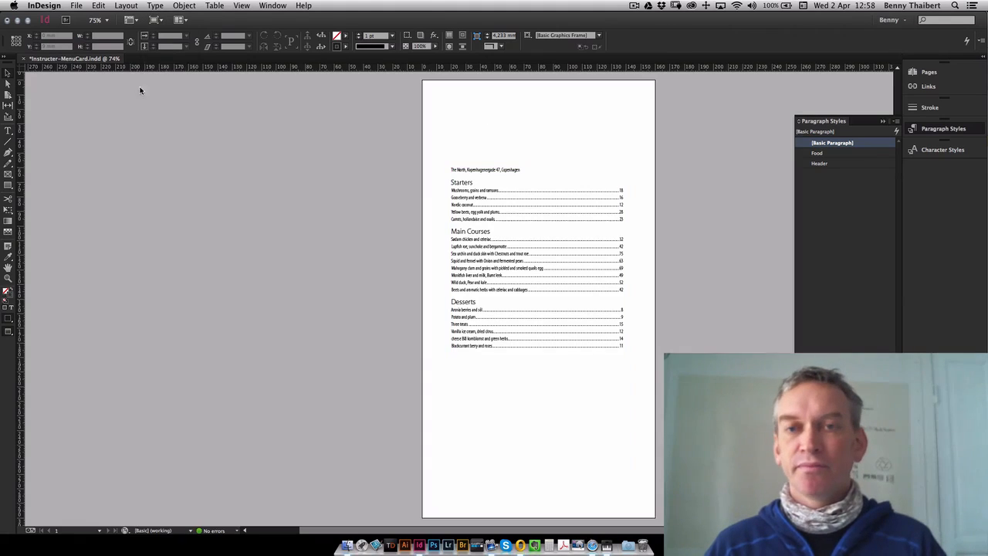
left_click(154, 19)
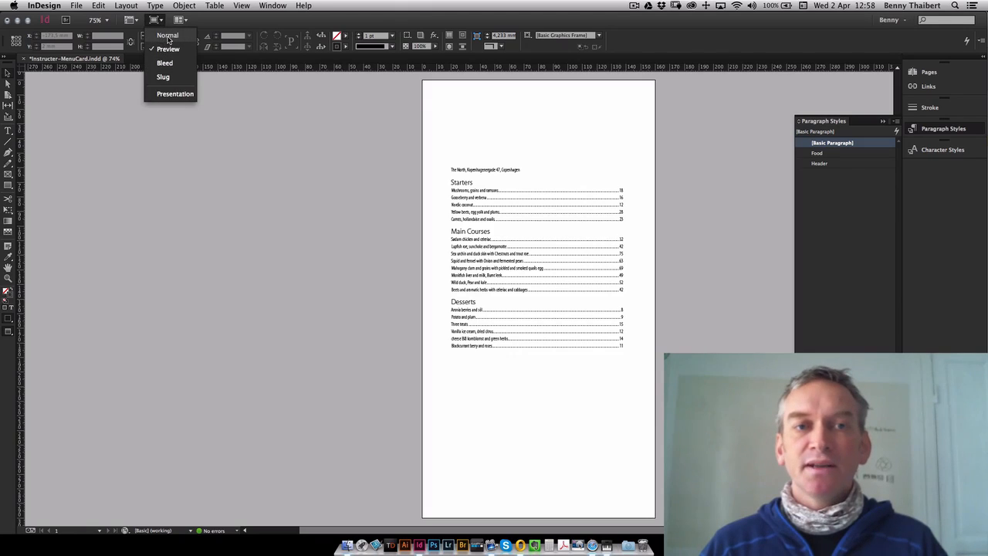
left_click(168, 36)
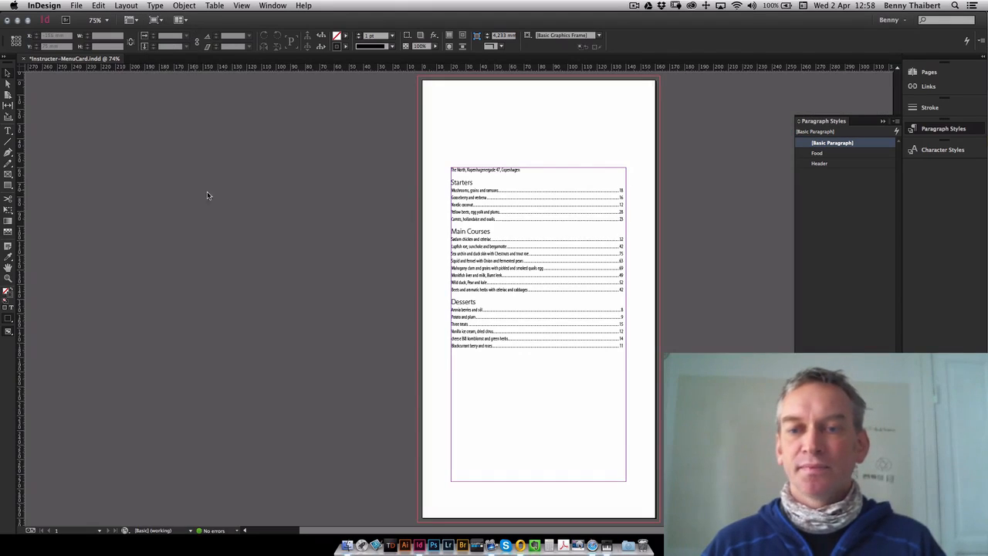